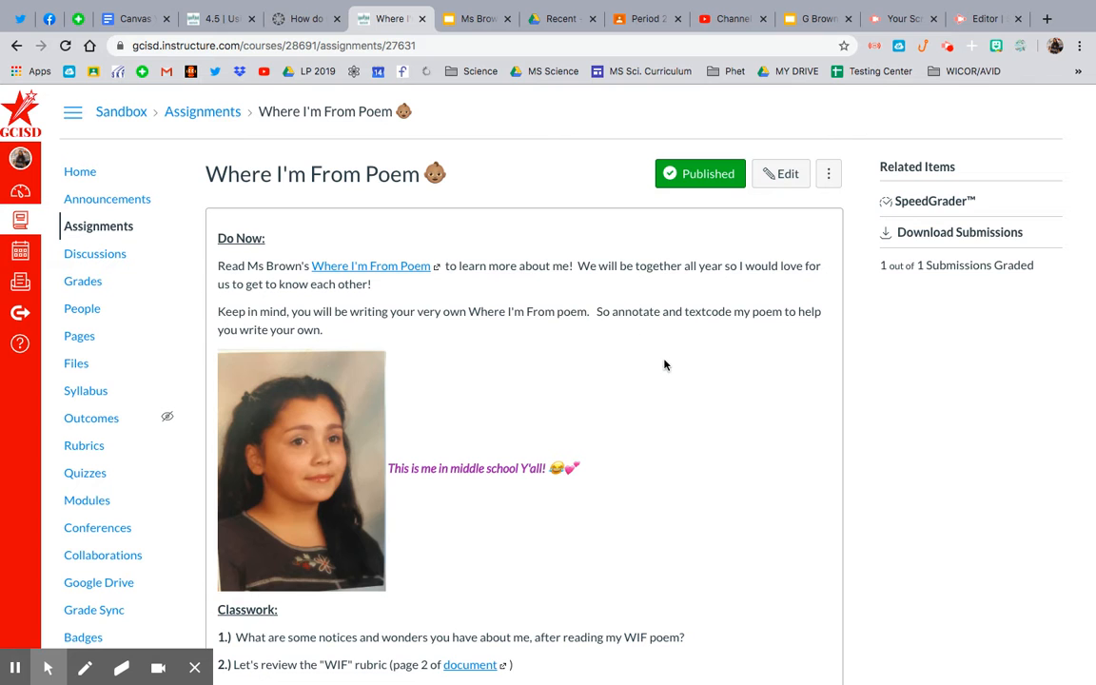
- Review the Where I'm From Poem assignment's instructions, due dates and attached WIF Poem Rubric
{"action": "scroll", "coordinate": [663, 366], "scroll_direction": "down", "scroll_amount": 2}
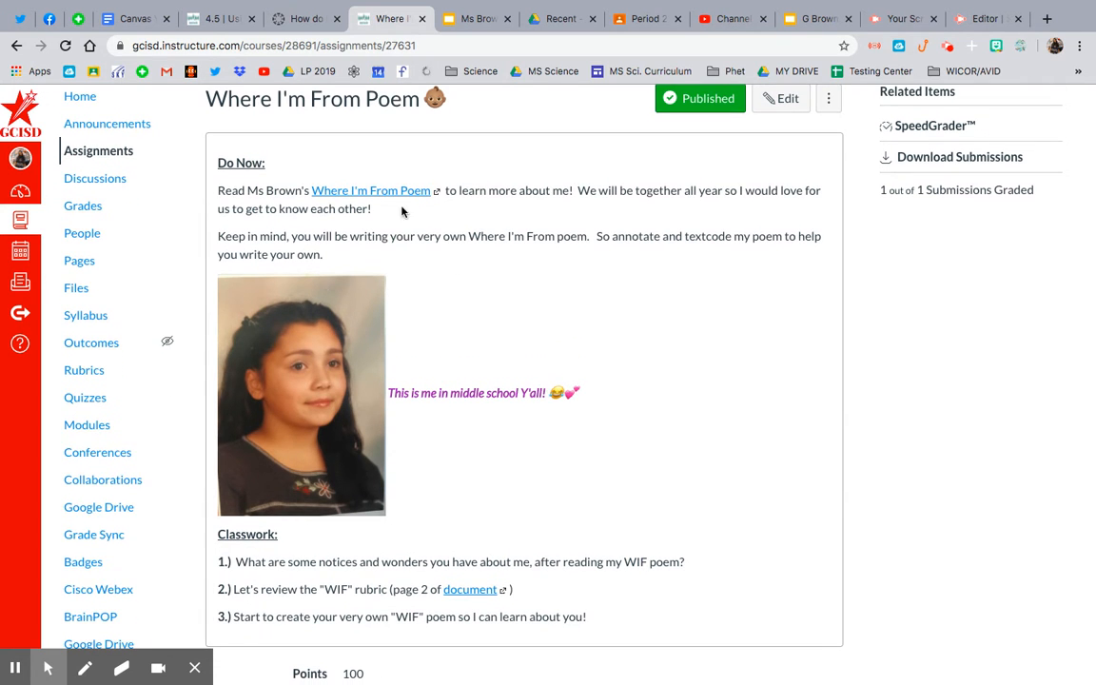
{"action": "scroll", "coordinate": [388, 199], "scroll_direction": "down", "scroll_amount": 2}
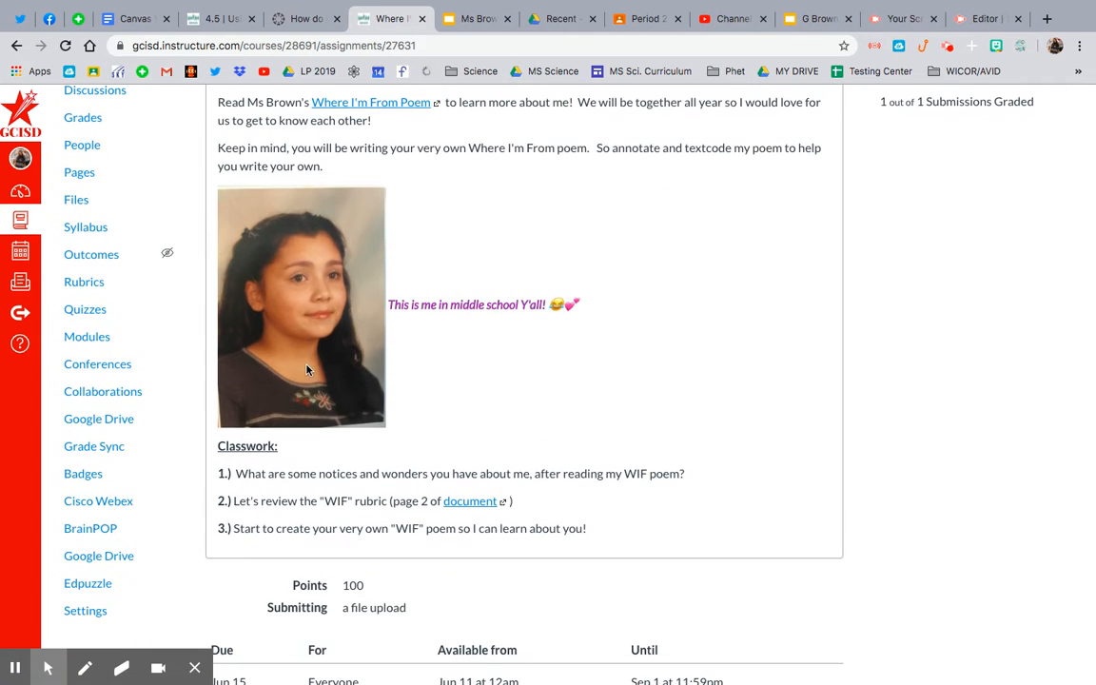
{"action": "scroll", "coordinate": [536, 372], "scroll_direction": "down", "scroll_amount": 3}
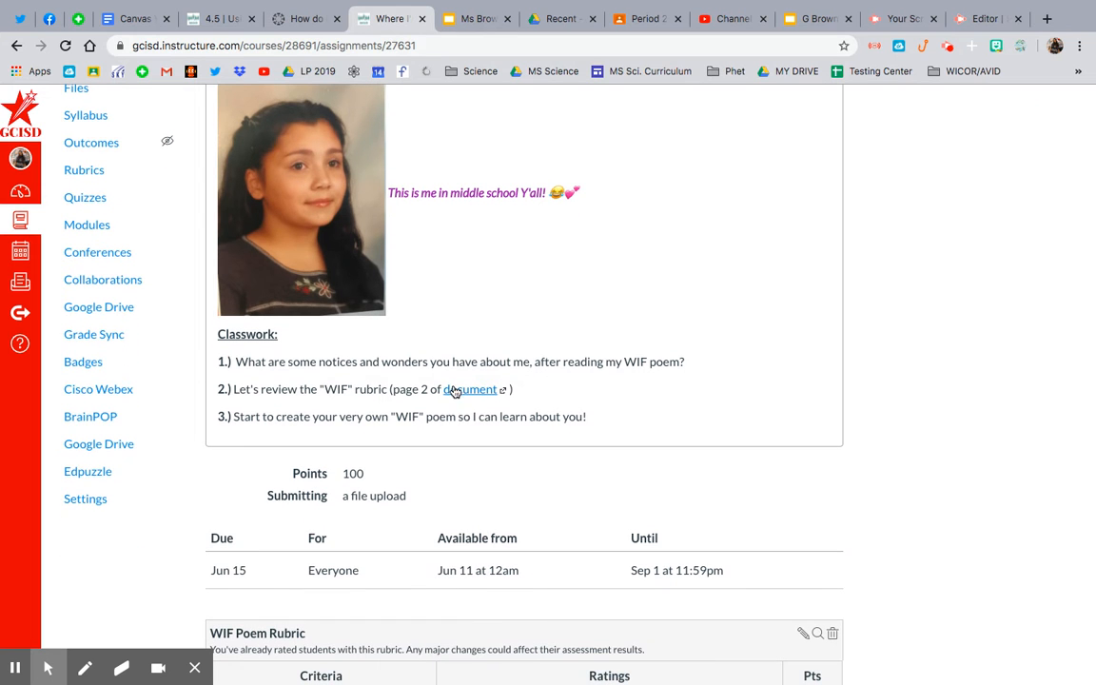
{"action": "scroll", "coordinate": [447, 399], "scroll_direction": "down", "scroll_amount": 10}
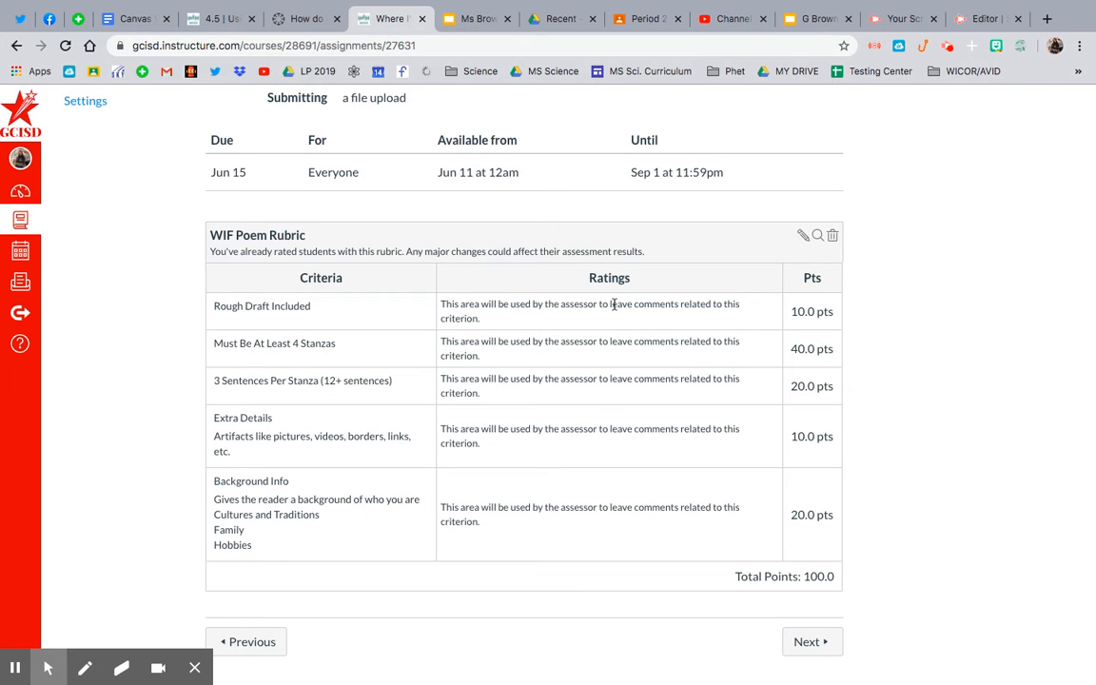
{"action": "scroll", "coordinate": [663, 408], "scroll_direction": "up", "scroll_amount": 6}
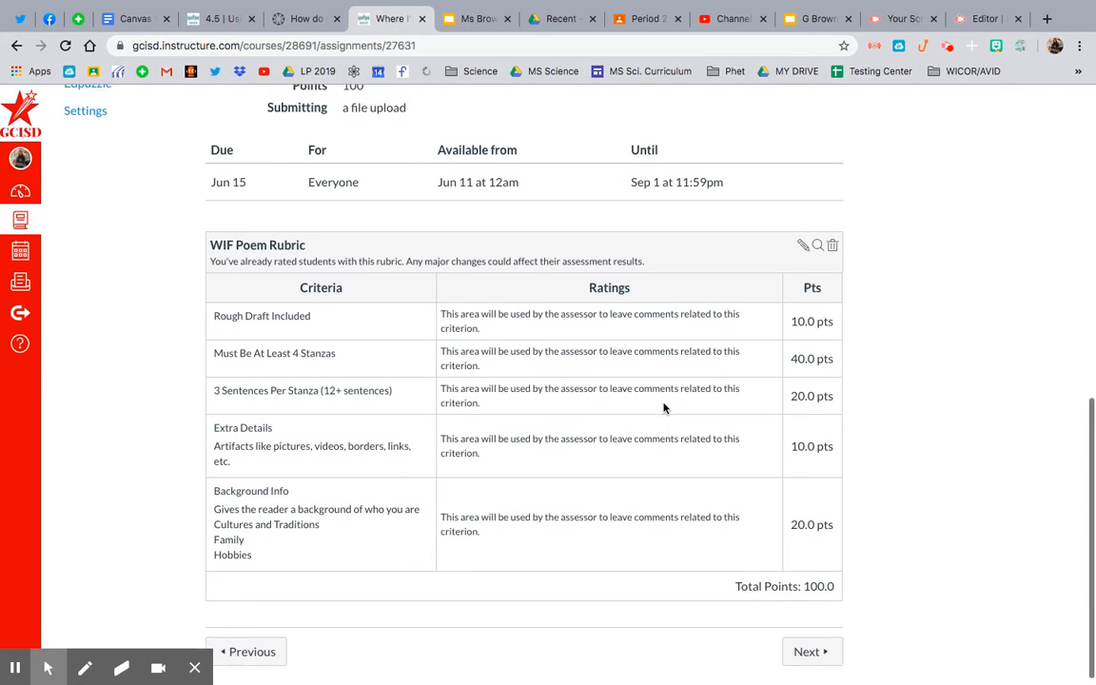
{"action": "scroll", "coordinate": [663, 408], "scroll_direction": "up", "scroll_amount": 3}
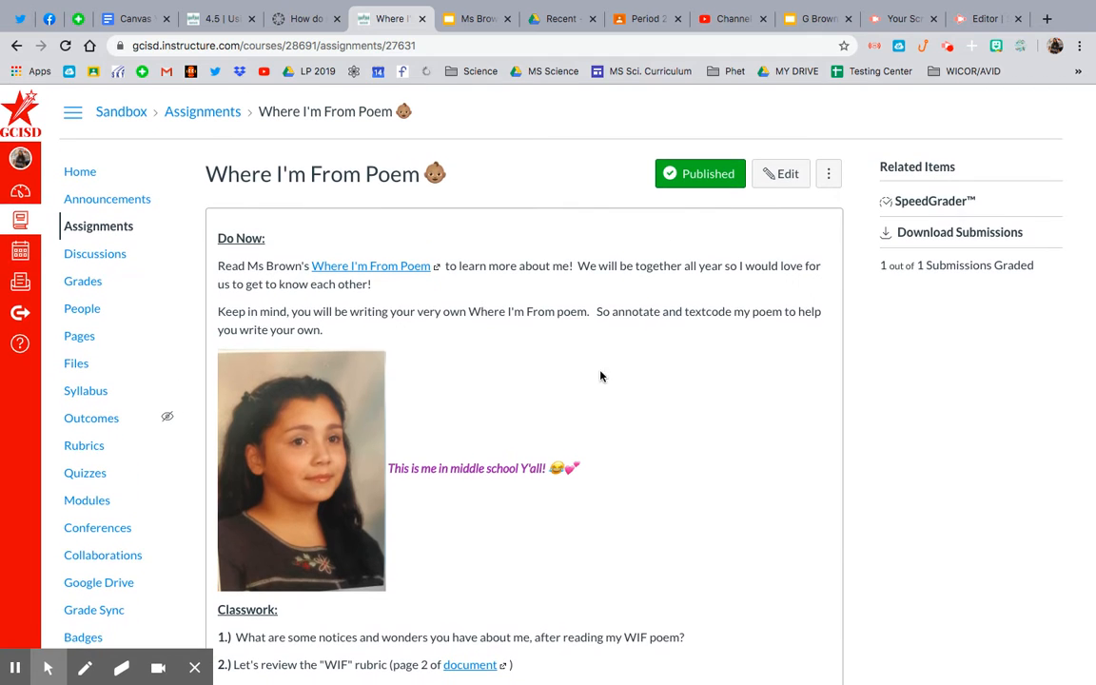
- Enter the student view from the course home page and open the Where I'm From Poem assignment
{"action": "left_click", "coordinate": [80, 173]}
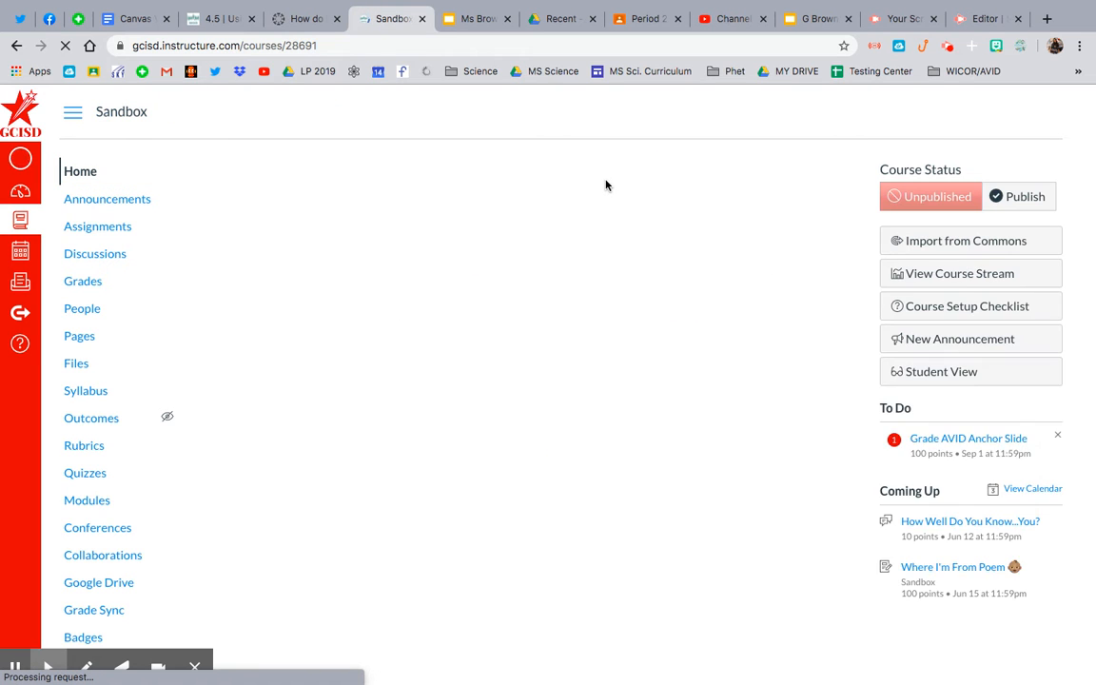
{"action": "left_click", "coordinate": [913, 409]}
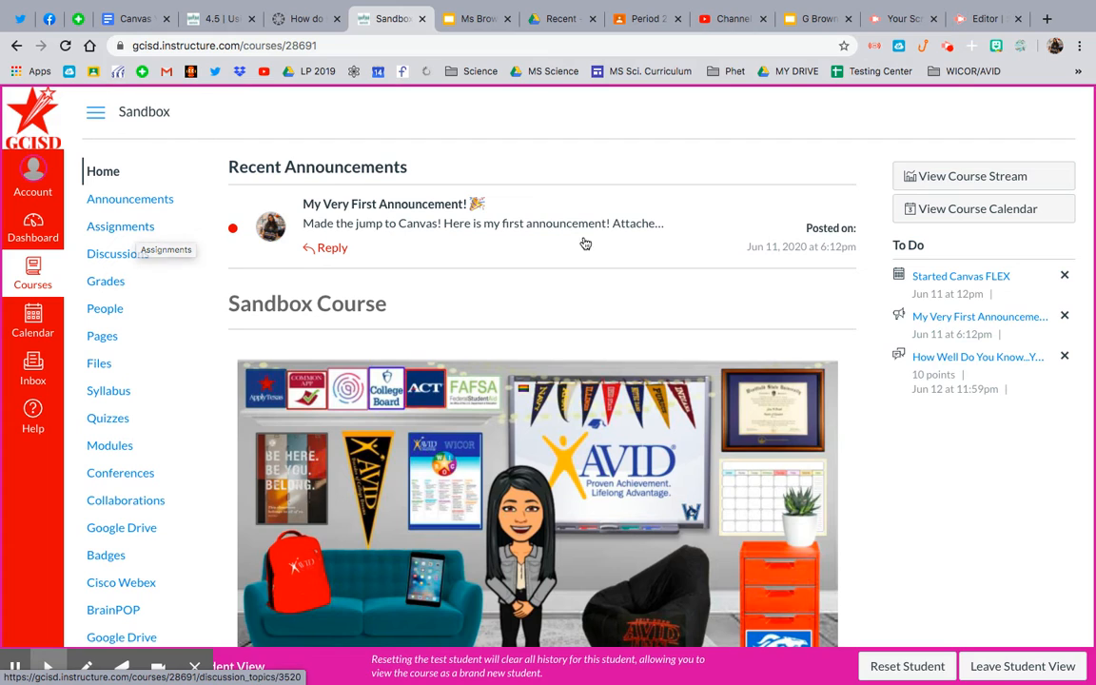
{"action": "left_click", "coordinate": [138, 229]}
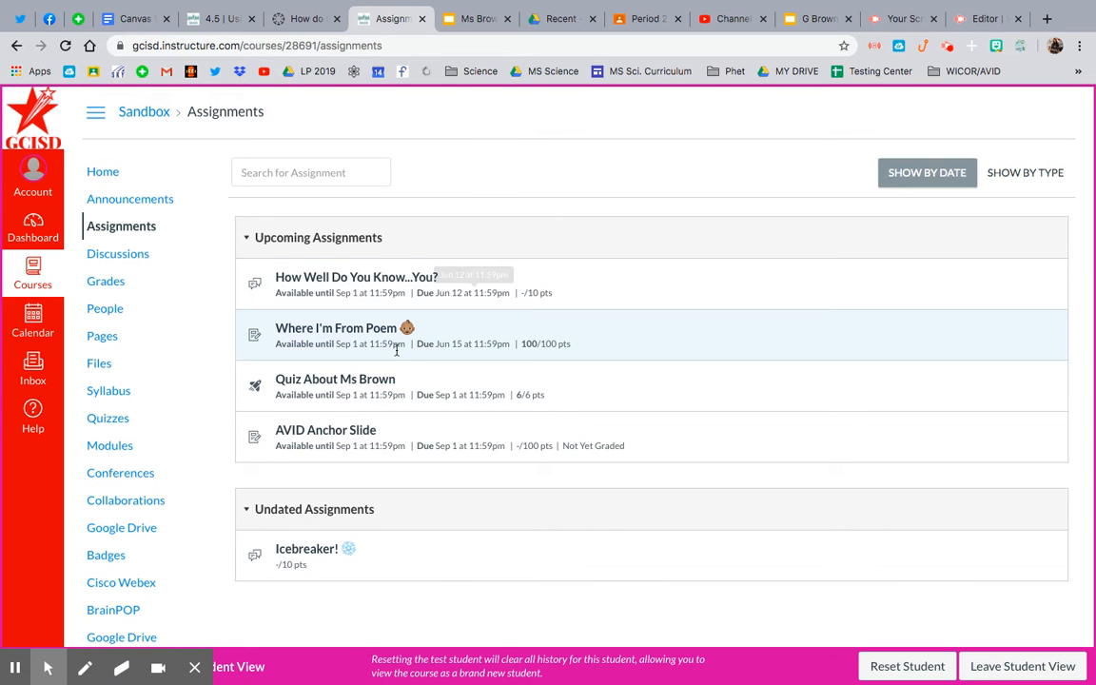
{"action": "left_click", "coordinate": [350, 332]}
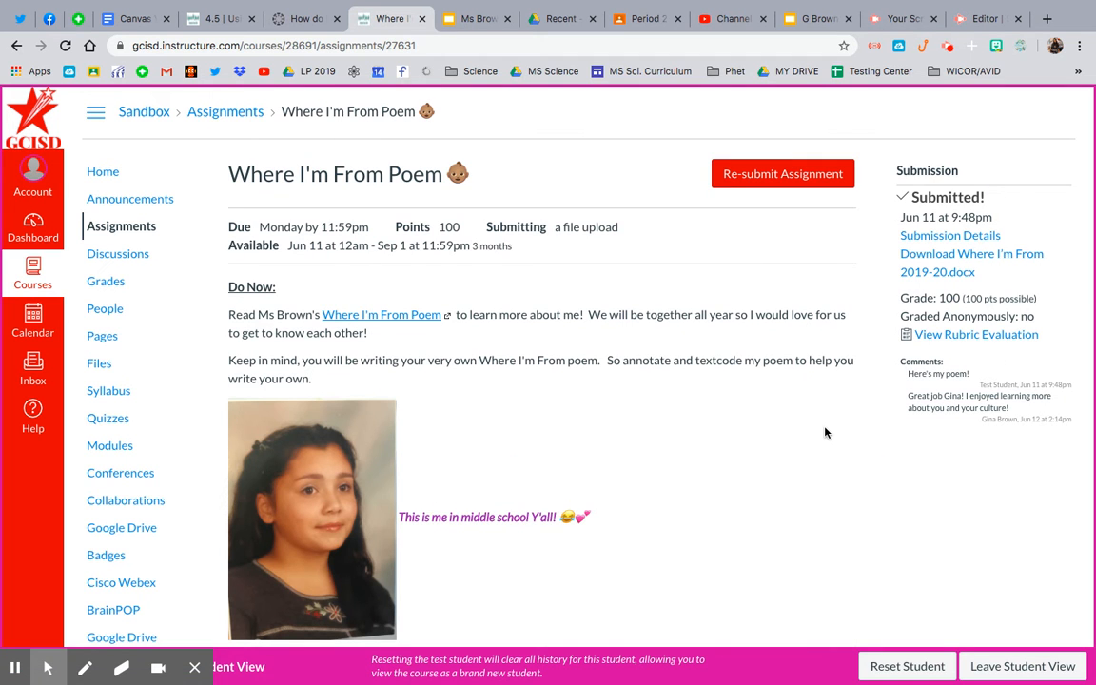
- Look over the assignment as a student and examine the rubric evaluation with the teacher's comments on the submitted poem
{"action": "scroll", "coordinate": [826, 433], "scroll_direction": "down", "scroll_amount": 5}
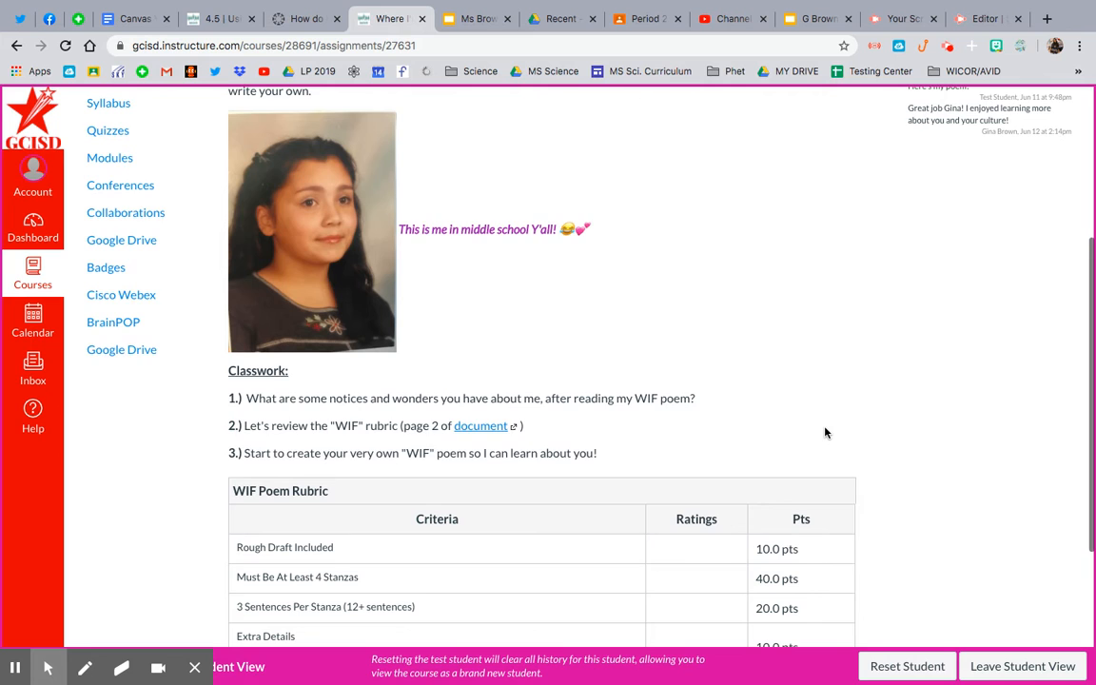
{"action": "scroll", "coordinate": [826, 432], "scroll_direction": "down", "scroll_amount": 5}
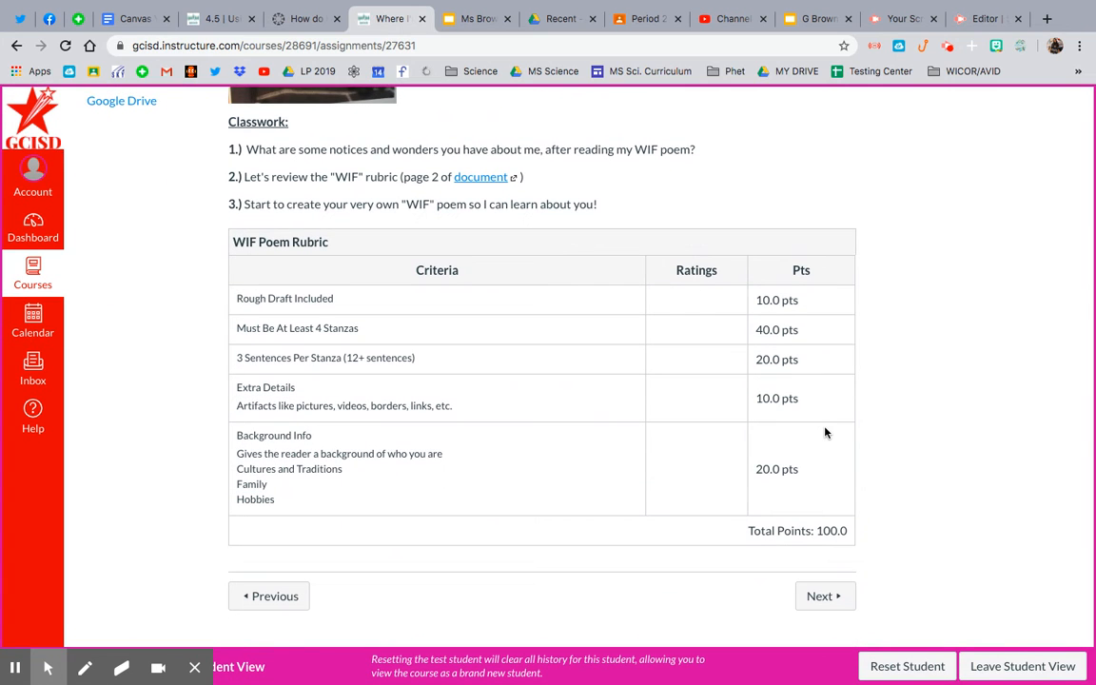
{"action": "scroll", "coordinate": [644, 372], "scroll_direction": "up", "scroll_amount": 10}
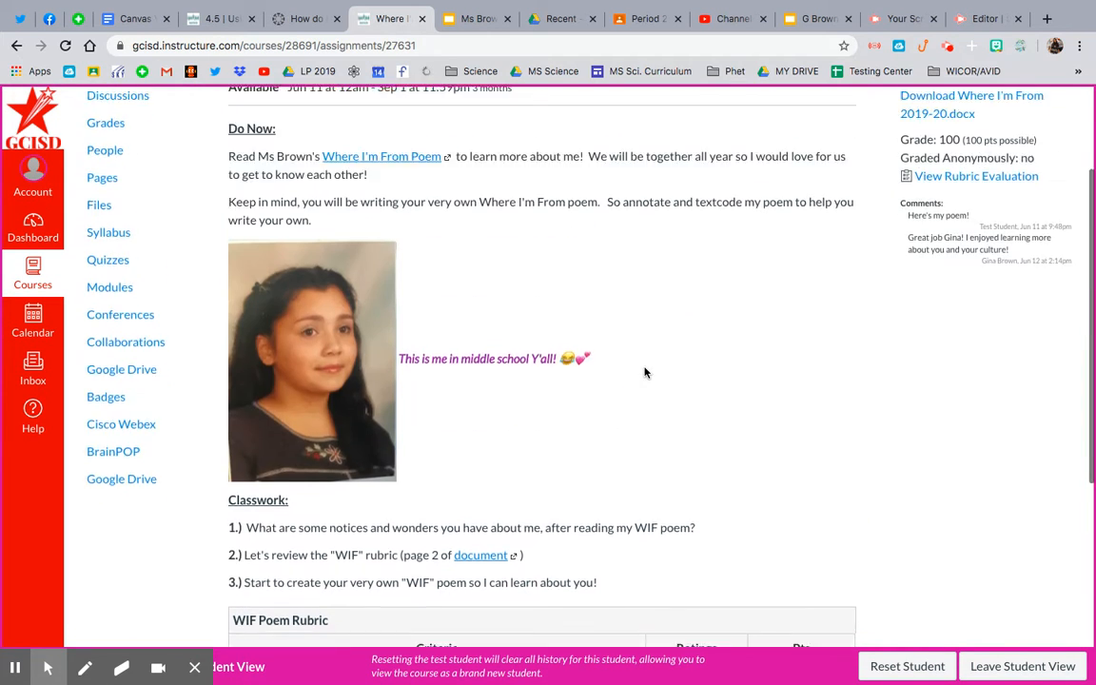
{"action": "scroll", "coordinate": [807, 217], "scroll_direction": "up", "scroll_amount": 1}
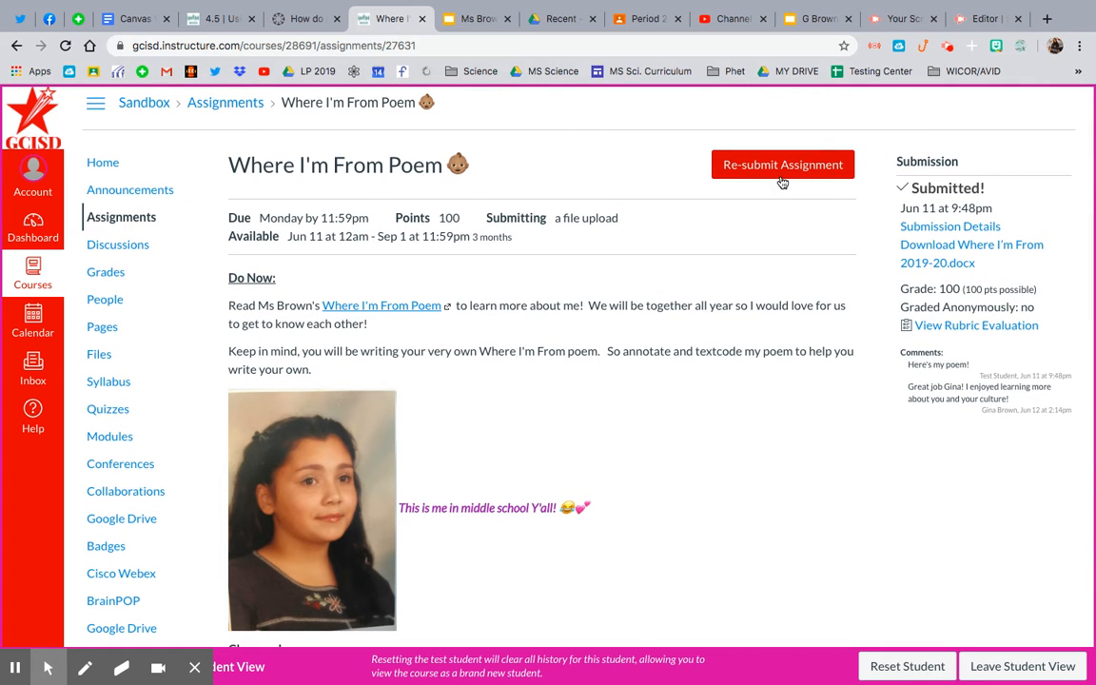
{"action": "left_click", "coordinate": [964, 327]}
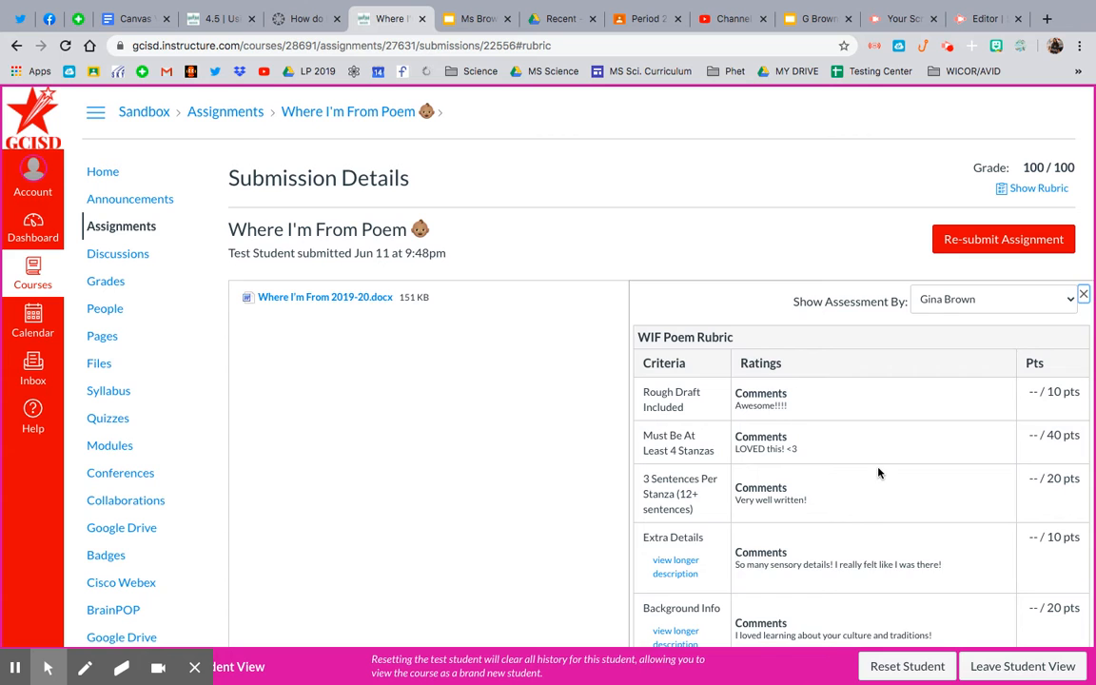
{"action": "scroll", "coordinate": [878, 472], "scroll_direction": "down", "scroll_amount": 1}
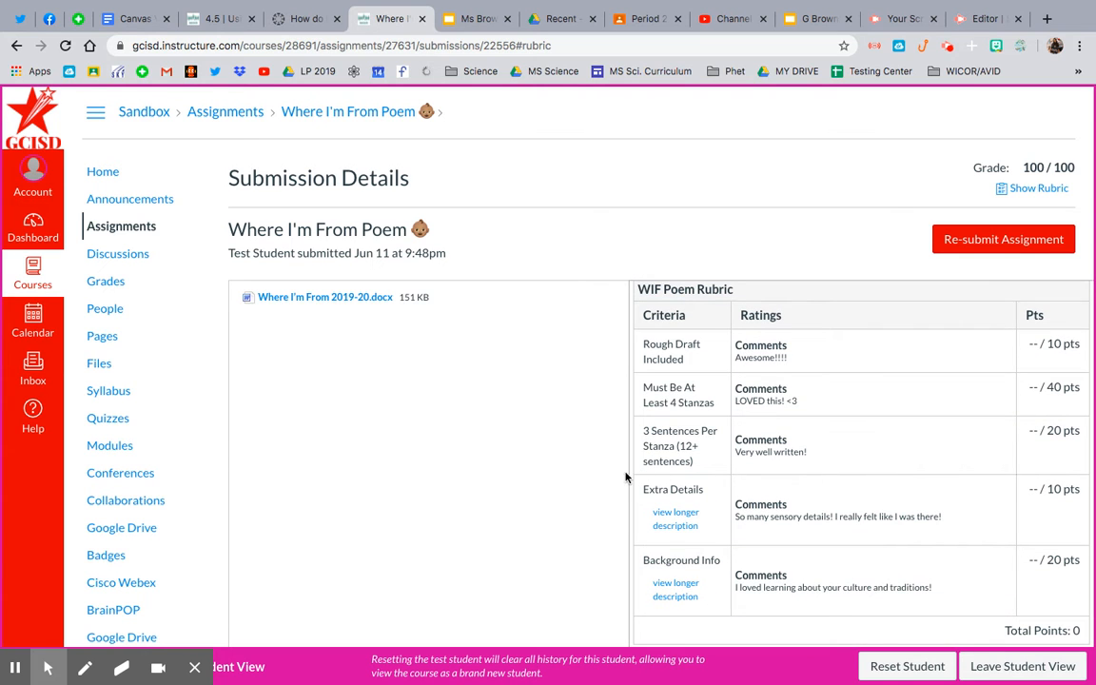
{"action": "left_click_drag", "start_coordinate": [627, 471], "coordinate": [528, 467]}
{"action": "left_click", "coordinate": [528, 467]}
{"action": "scroll", "coordinate": [838, 475], "scroll_direction": "down", "scroll_amount": 1}
{"action": "scroll", "coordinate": [838, 480], "scroll_direction": "down", "scroll_amount": 1}
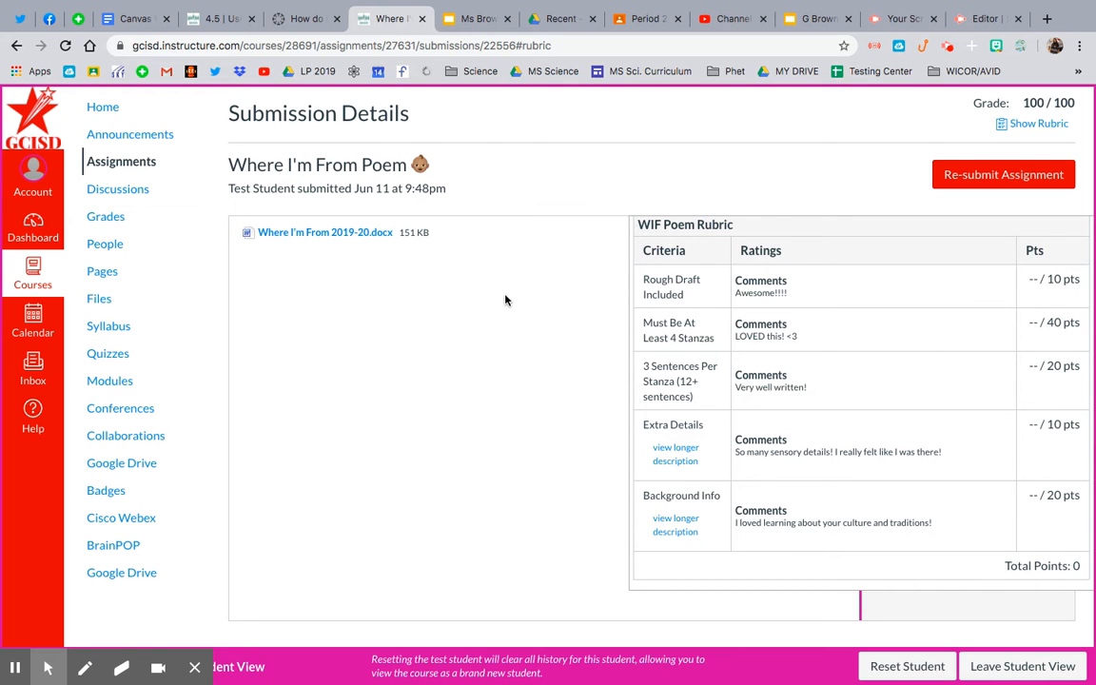
- Leave the student view and reopen the Where I'm From Poem assignment from the course's assignment list
{"action": "left_click", "coordinate": [993, 673]}
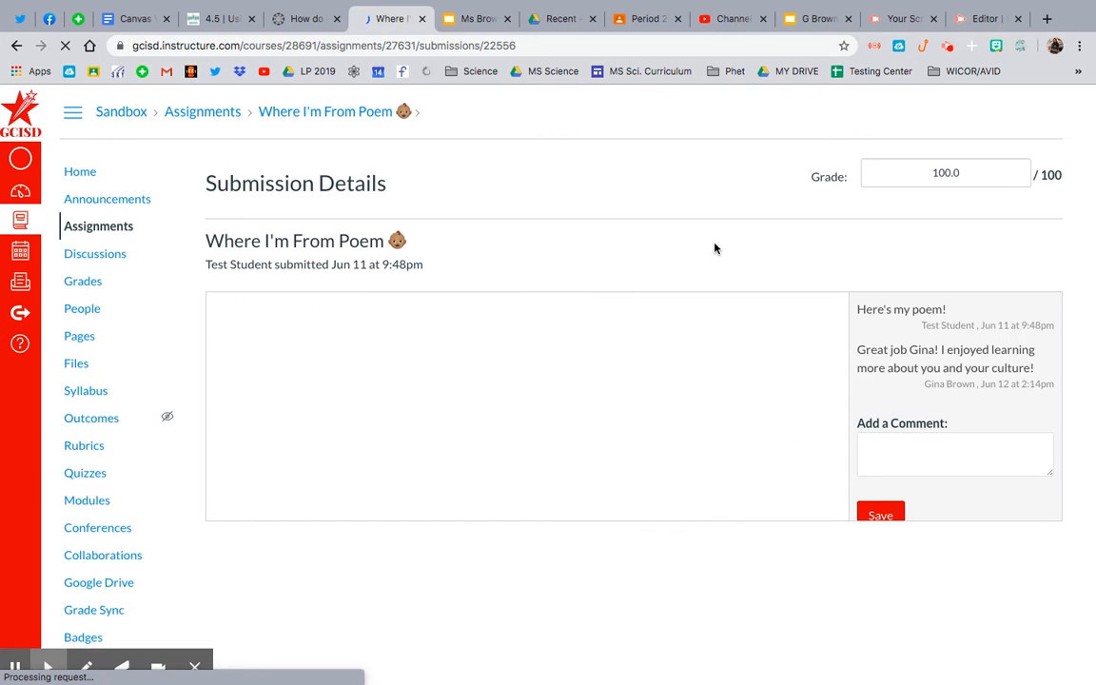
{"action": "left_click", "coordinate": [116, 228]}
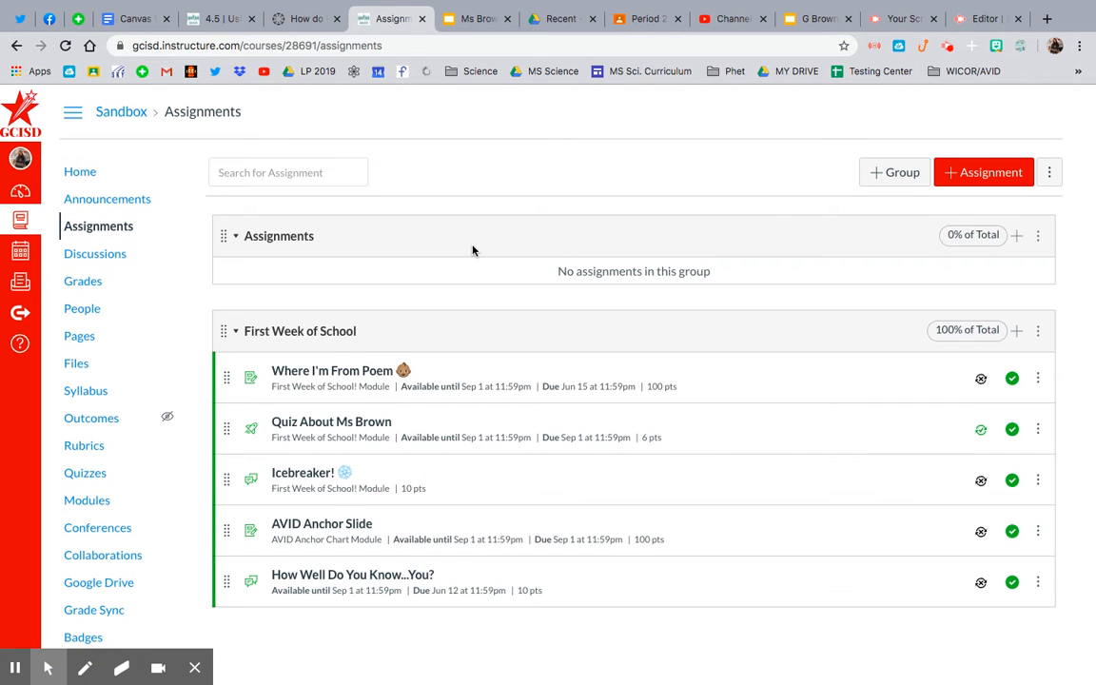
{"action": "left_click", "coordinate": [347, 374]}
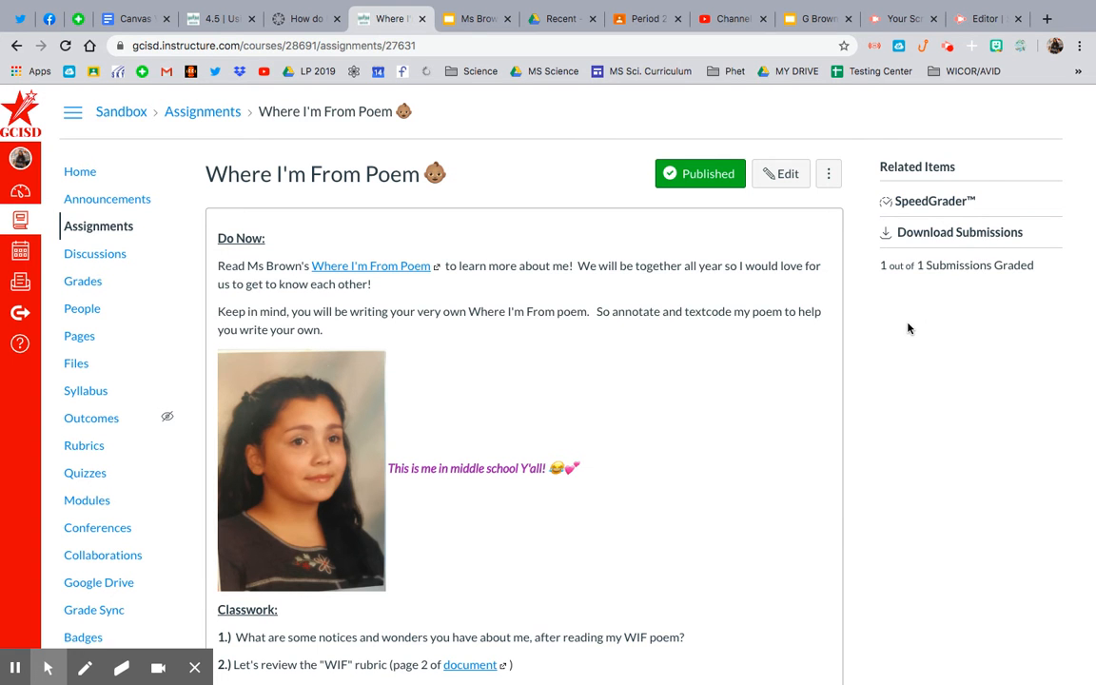
- Open the assignment in SpeedGrader and look through the submitted poem and its rubric comments
{"action": "scroll", "coordinate": [908, 326], "scroll_direction": "down", "scroll_amount": 8}
{"action": "scroll", "coordinate": [908, 328], "scroll_direction": "up", "scroll_amount": 10}
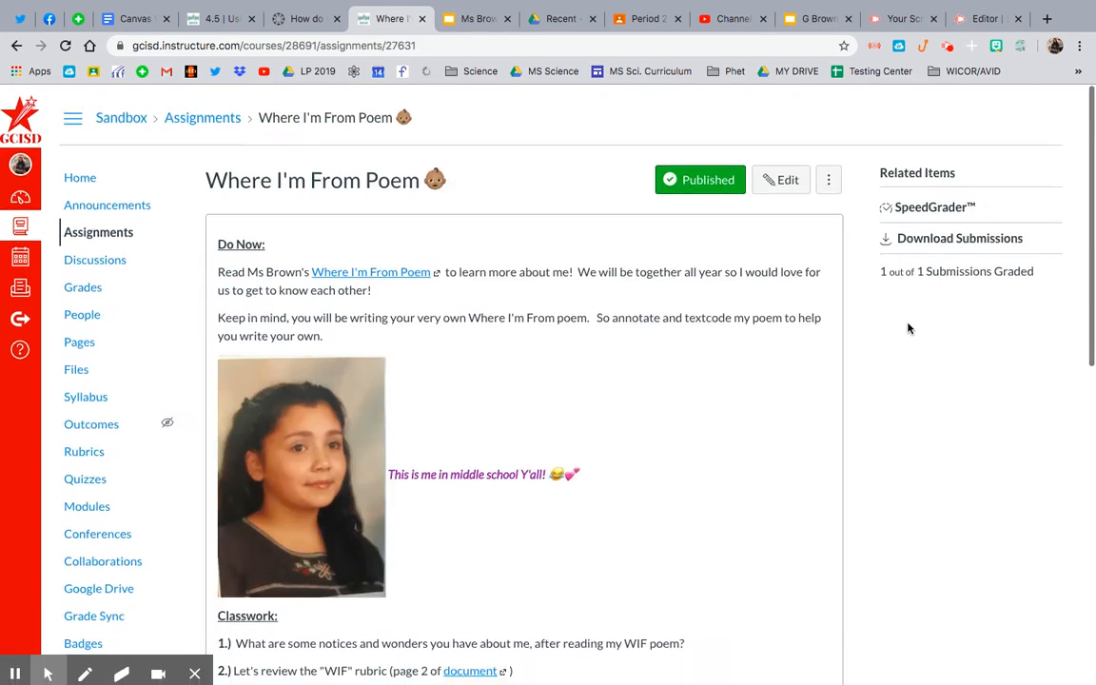
{"action": "left_click", "coordinate": [913, 203]}
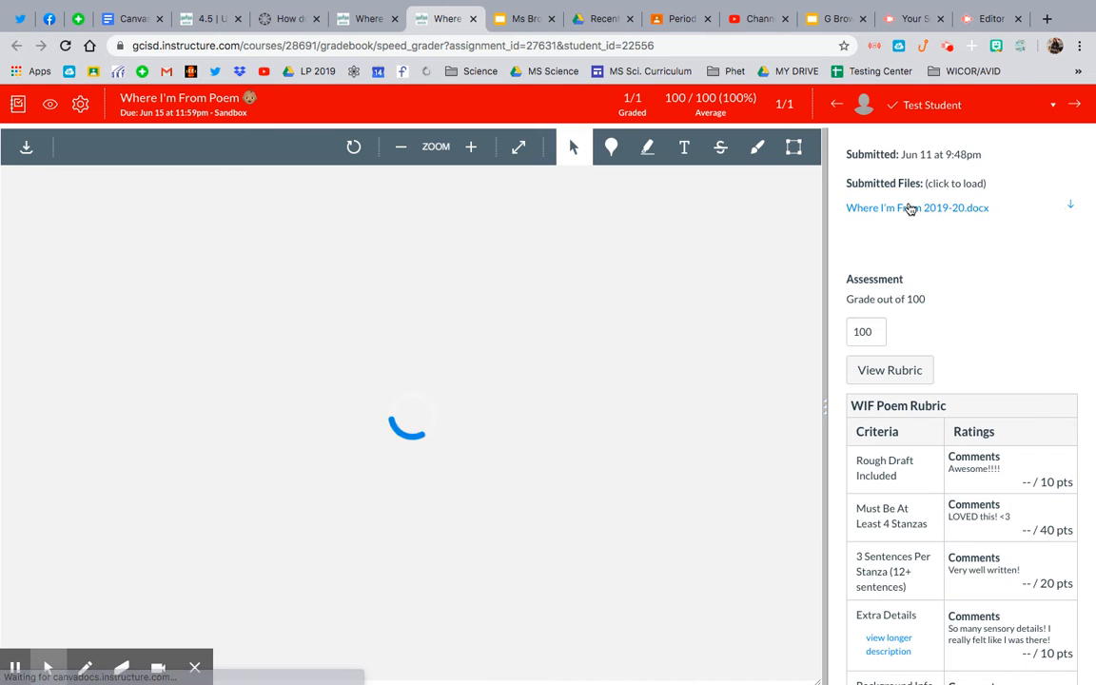
{"action": "scroll", "coordinate": [990, 516], "scroll_direction": "down", "scroll_amount": 2}
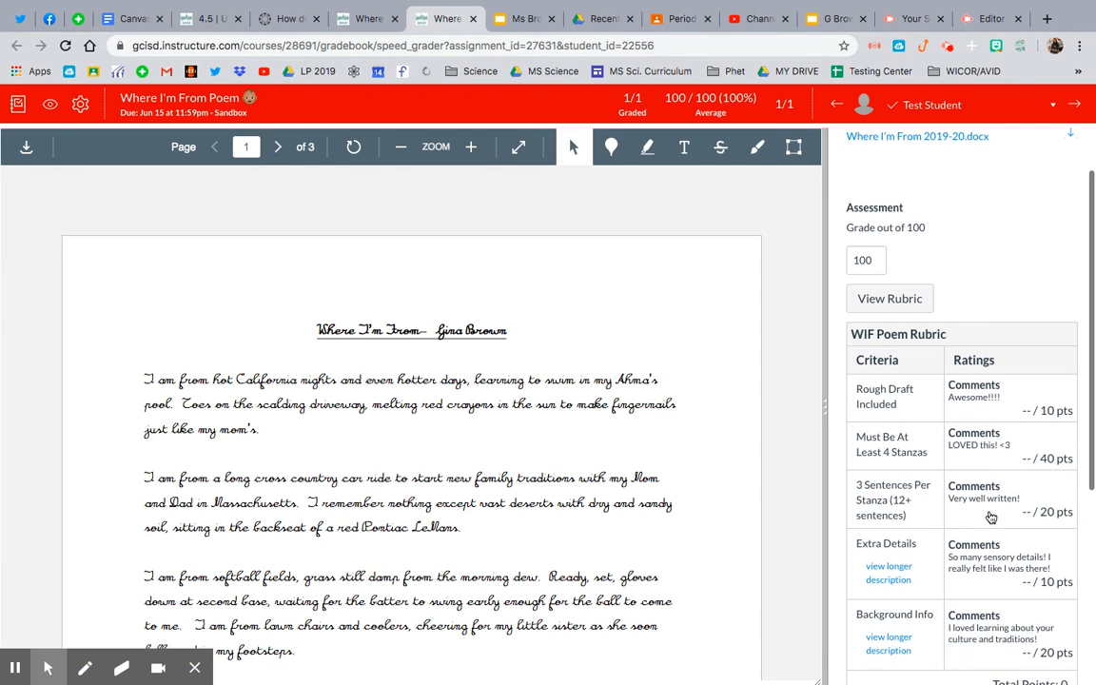
{"action": "scroll", "coordinate": [567, 540], "scroll_direction": "down", "scroll_amount": 5}
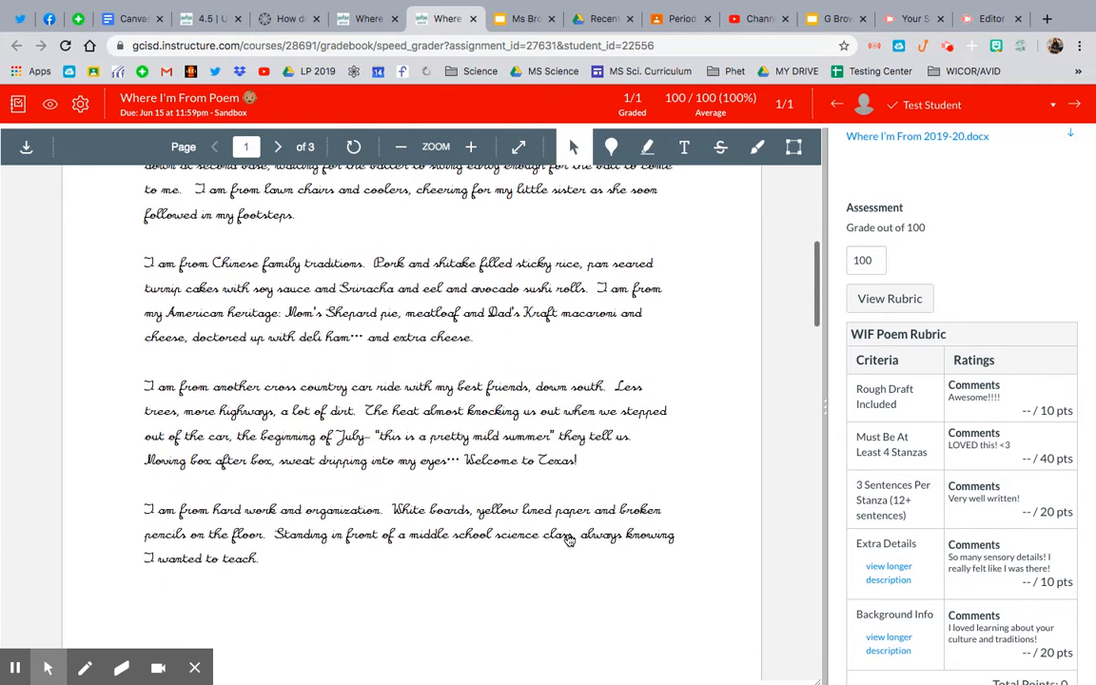
{"action": "scroll", "coordinate": [568, 539], "scroll_direction": "up", "scroll_amount": 5}
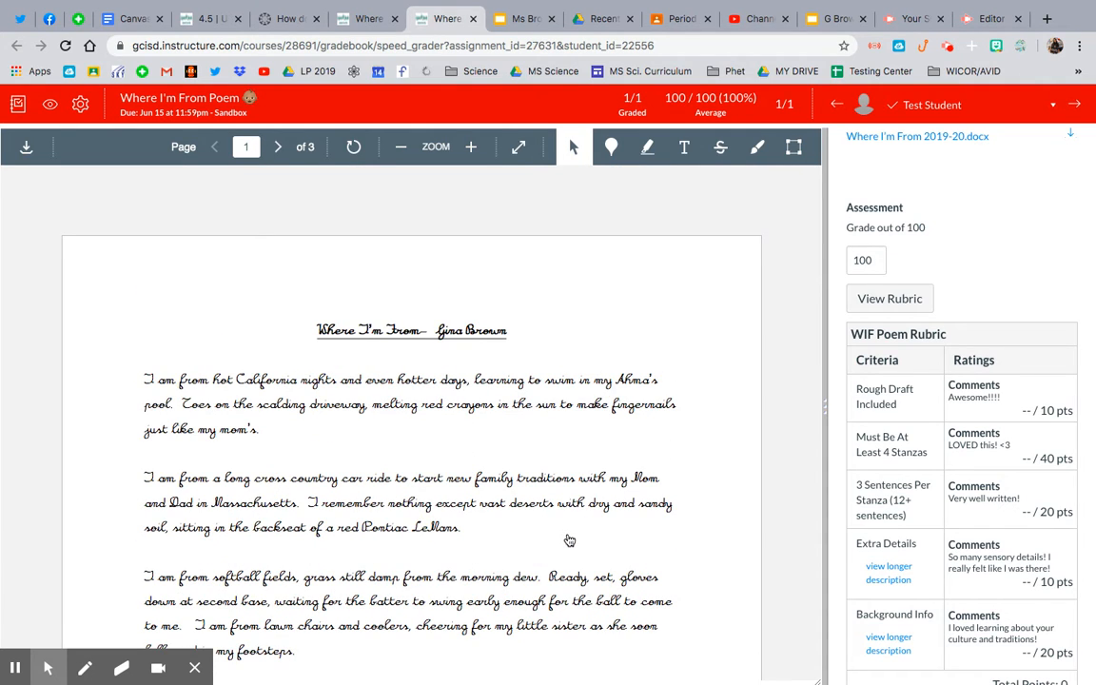
- Open the WIF Poem Rubric for grading and widen the grading pane so the points column shows
{"action": "left_click", "coordinate": [1026, 412]}
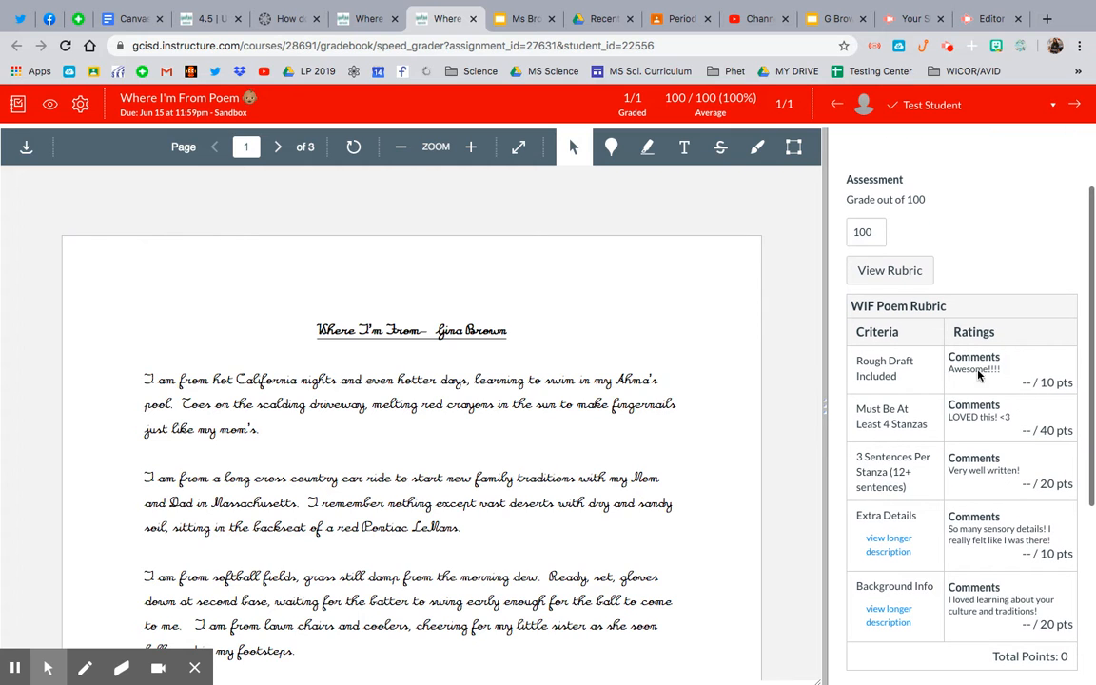
{"action": "left_click", "coordinate": [896, 274]}
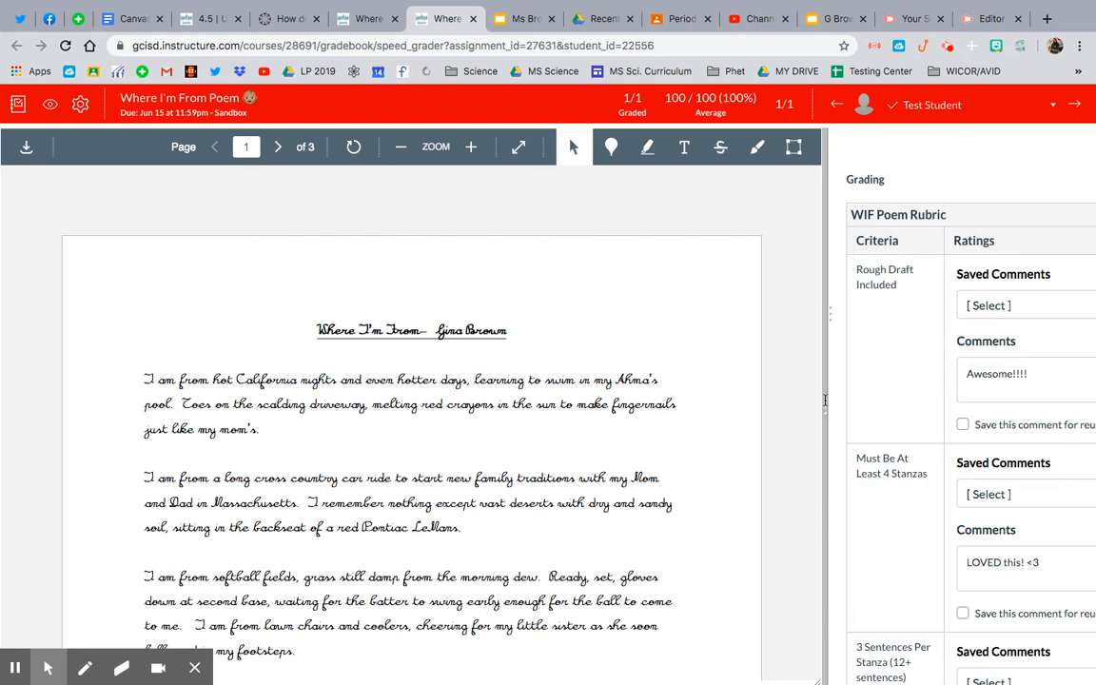
{"action": "left_click_drag", "start_coordinate": [825, 409], "coordinate": [241, 433]}
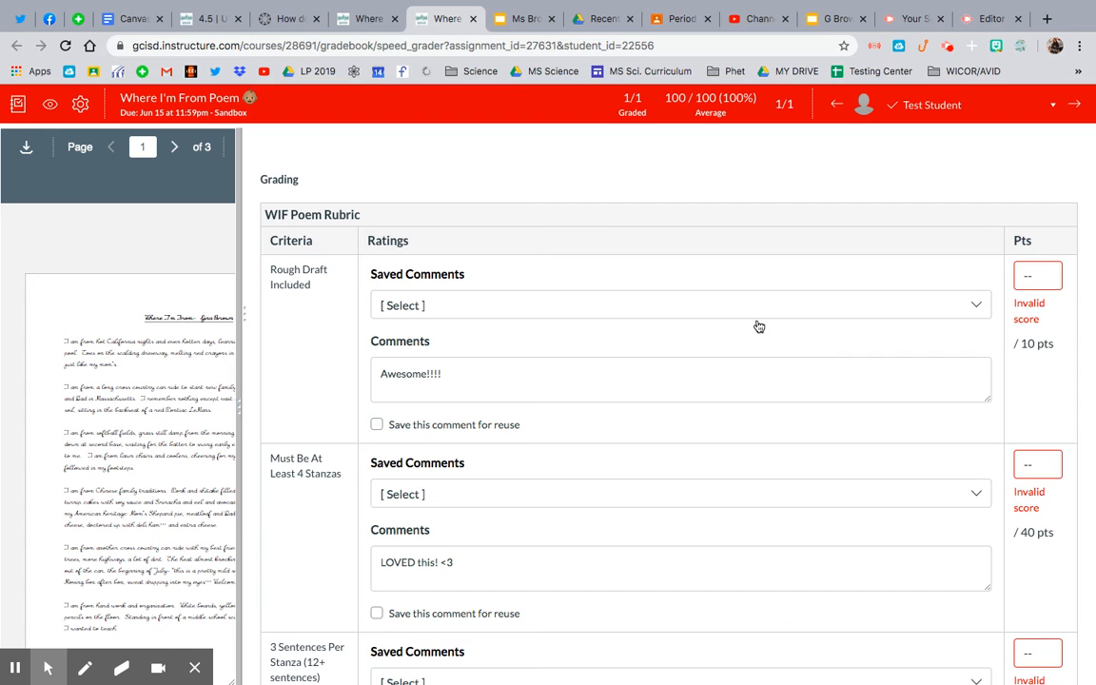
- Award 10 points for Rough Draft Included and 40 points for Must Be At Least 4 Stanzas in the rubric
{"action": "left_click", "coordinate": [787, 316]}
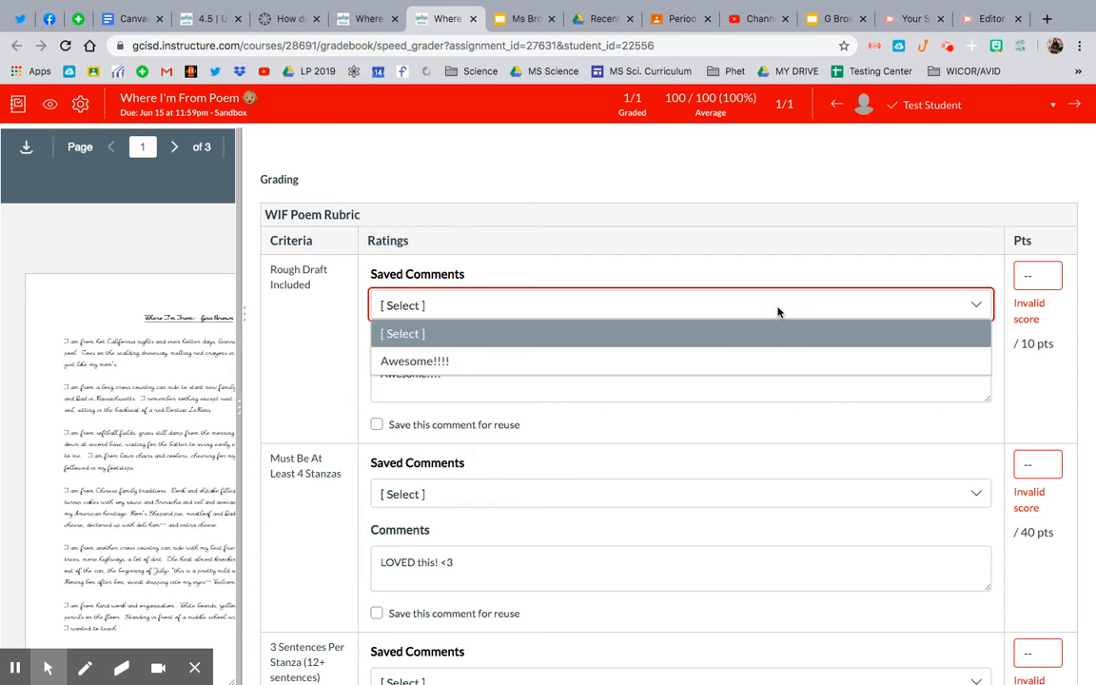
{"action": "left_click", "coordinate": [776, 313]}
{"action": "left_click", "coordinate": [1043, 279]}
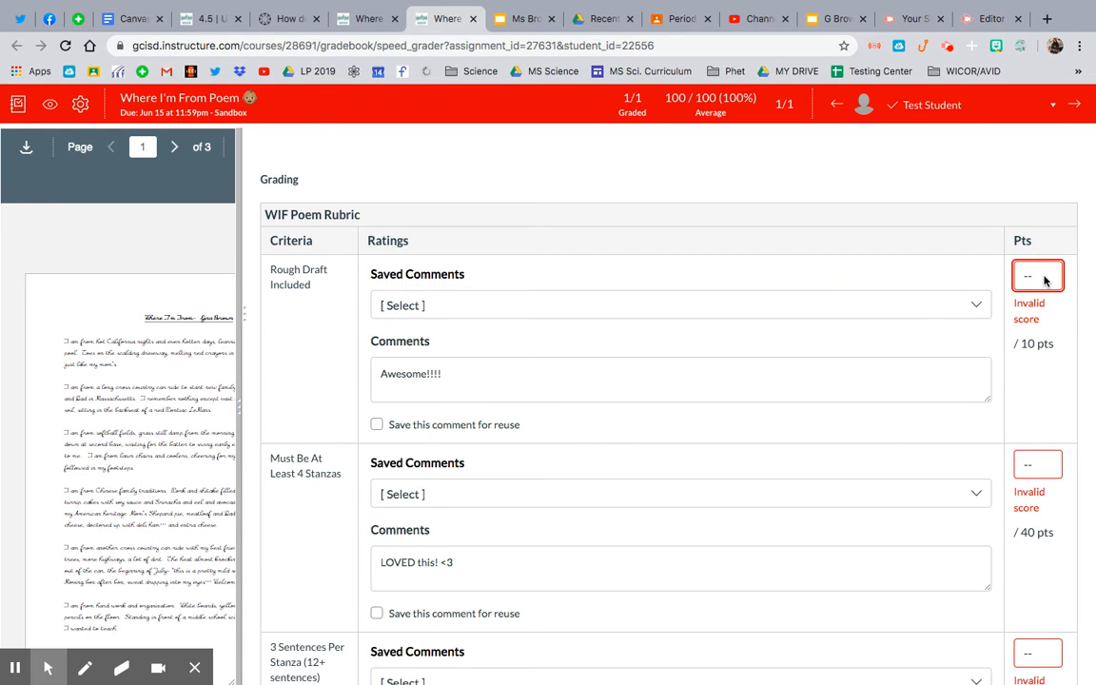
{"action": "type", "text": "10"}
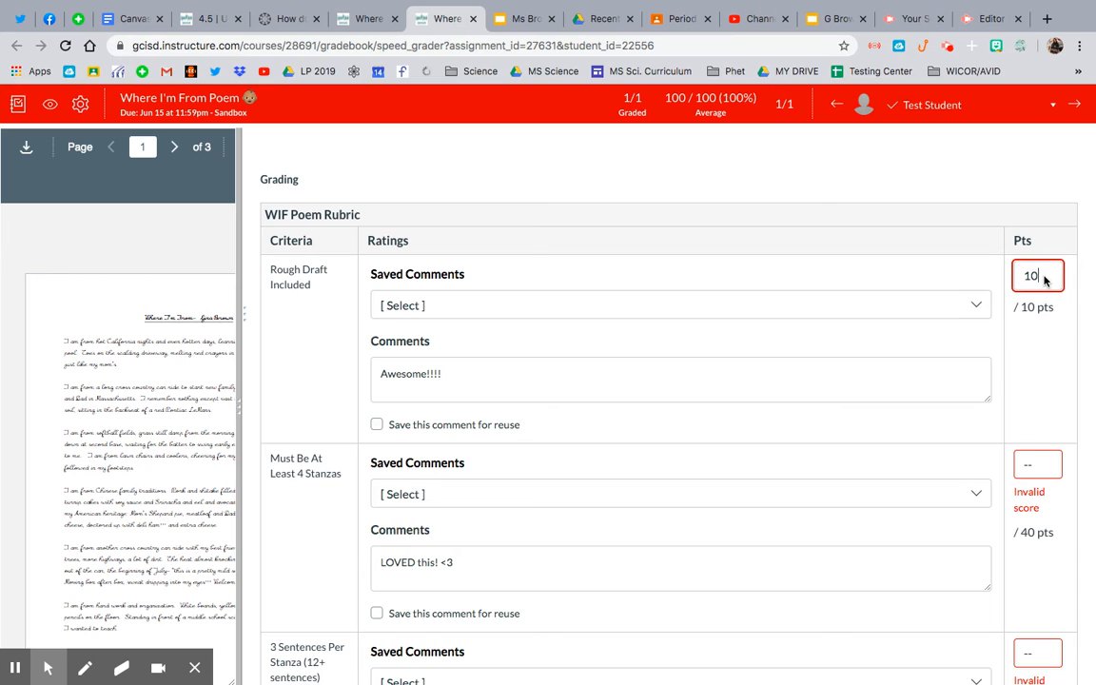
{"action": "left_click", "coordinate": [1045, 473]}
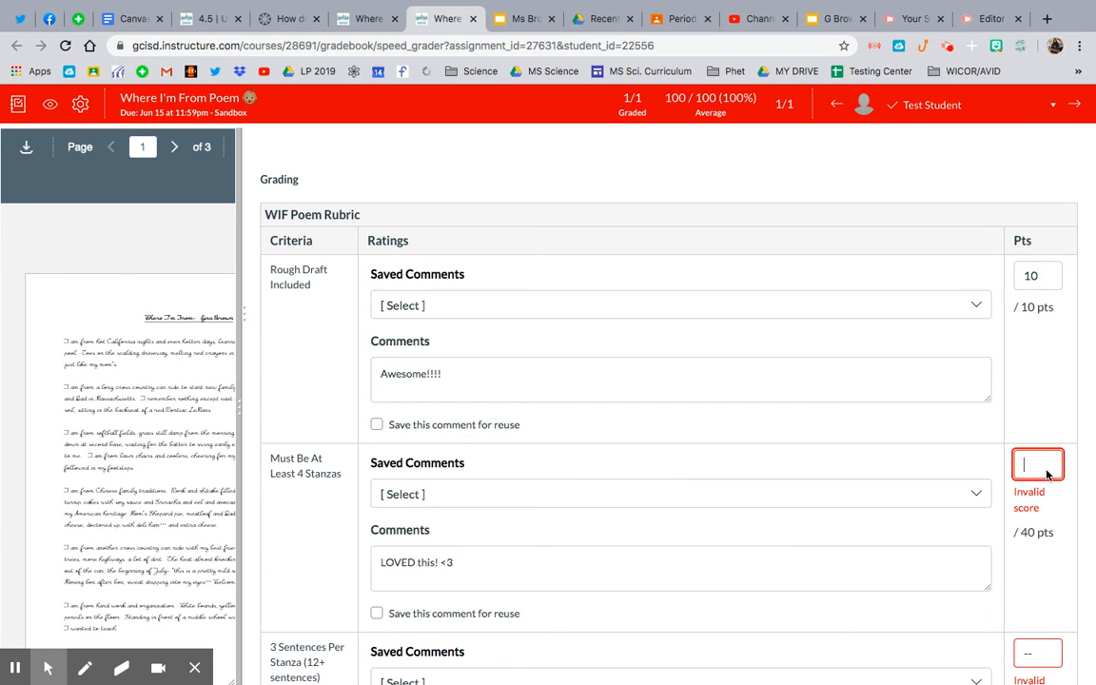
{"action": "type", "text": "40"}
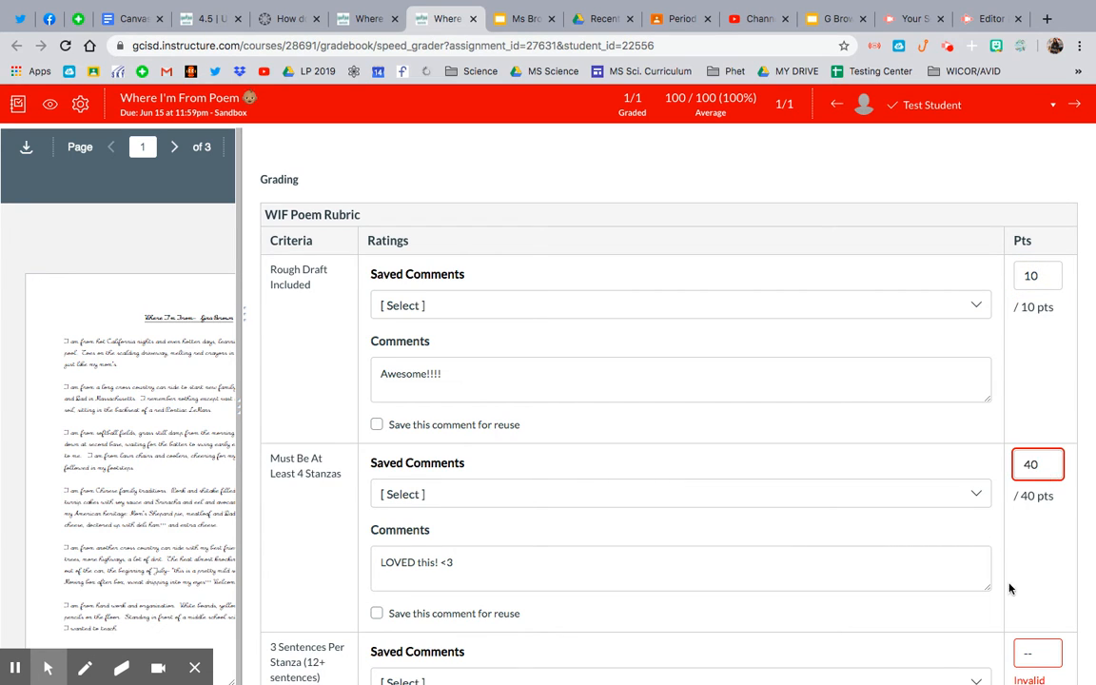
{"action": "scroll", "coordinate": [1008, 590], "scroll_direction": "down", "scroll_amount": 2}
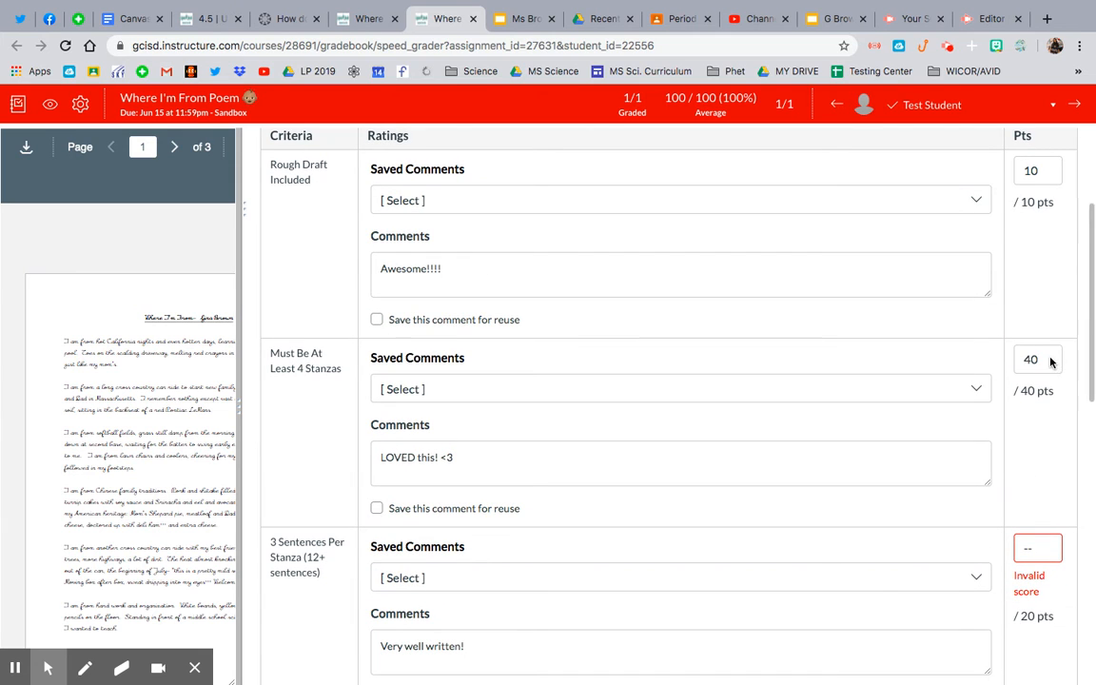
- Change the Must Be At Least 4 Stanzas score to 30 points
{"action": "key", "text": "BackSpace"}
{"action": "key", "text": "BackSpace"}
{"action": "type", "text": "30"}
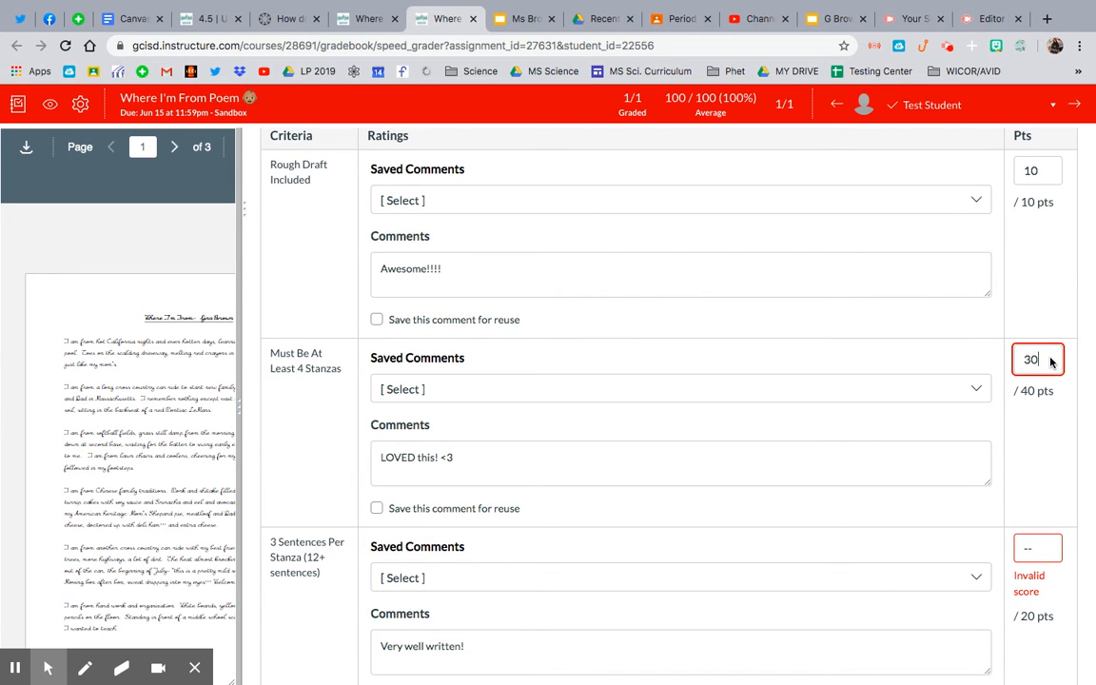
- Add "Only 3 stanzas though" to the Must Be At Least 4 Stanzas comment and mark the comment to be saved for reuse
{"action": "left_click", "coordinate": [572, 458]}
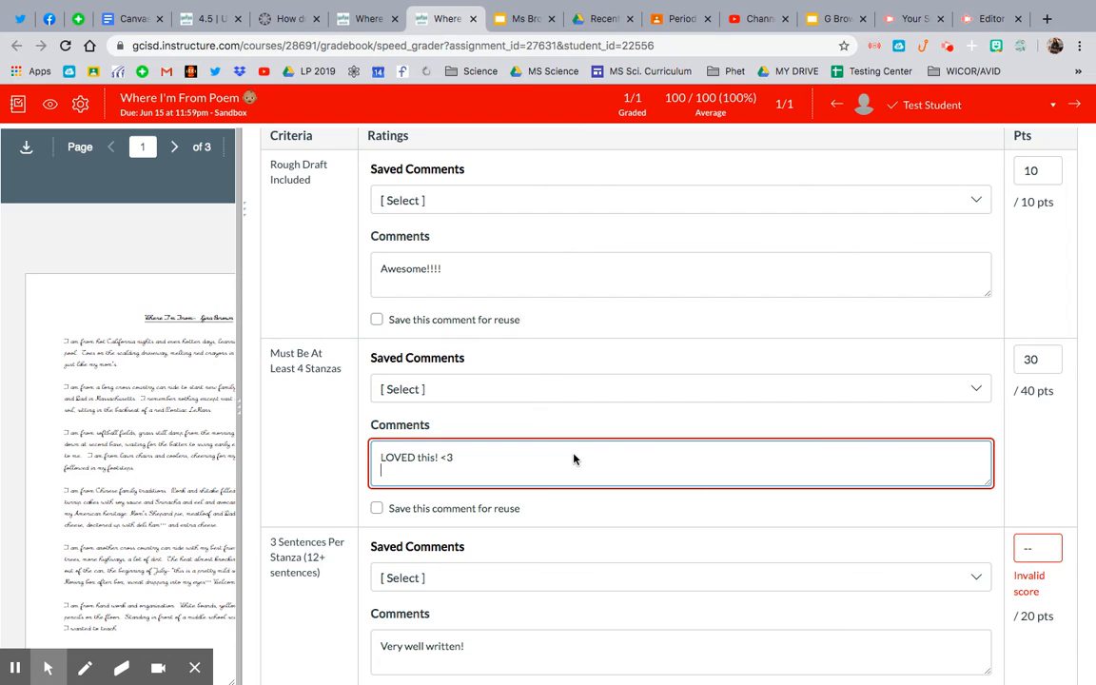
{"action": "type", "text": "Only 3 stanzas though"}
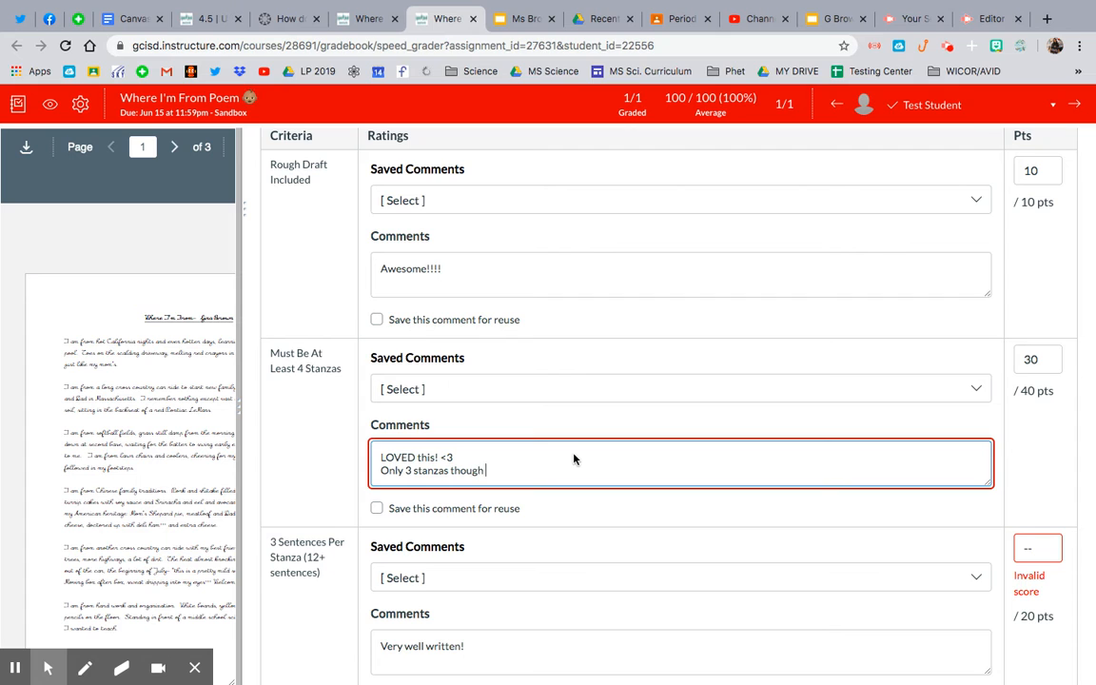
{"action": "left_click", "coordinate": [377, 509]}
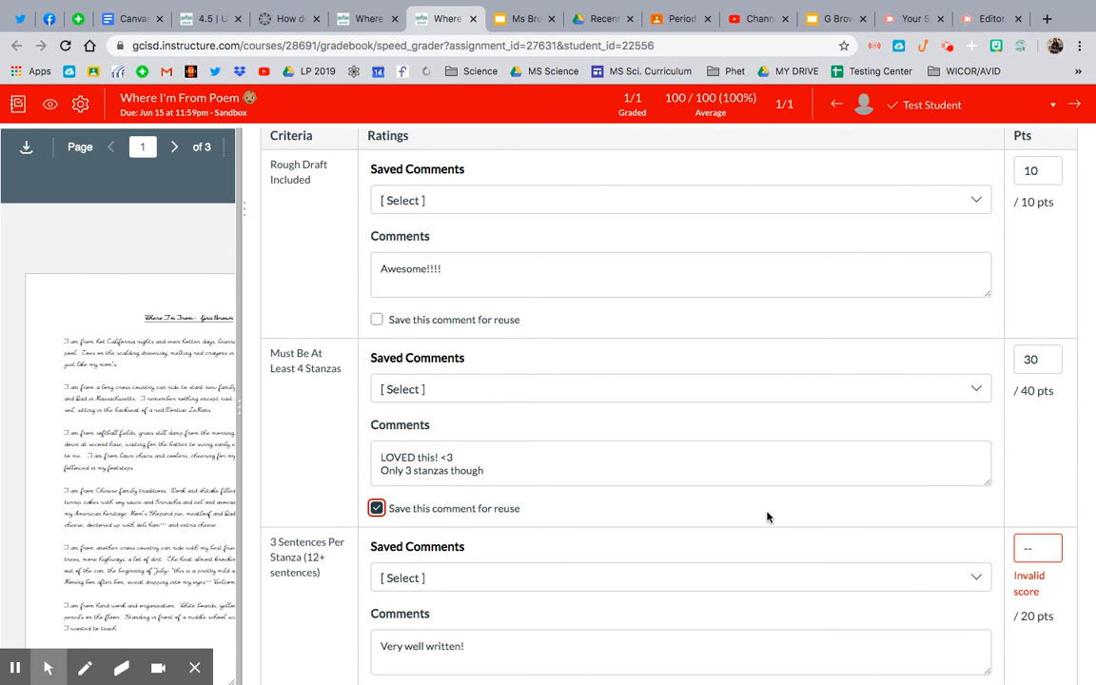
- Award 14 points for 3 Sentences Per Stanza and 10 points for Extra Details in the rubric
{"action": "scroll", "coordinate": [1046, 477], "scroll_direction": "down", "scroll_amount": 2}
{"action": "left_click", "coordinate": [1046, 479]}
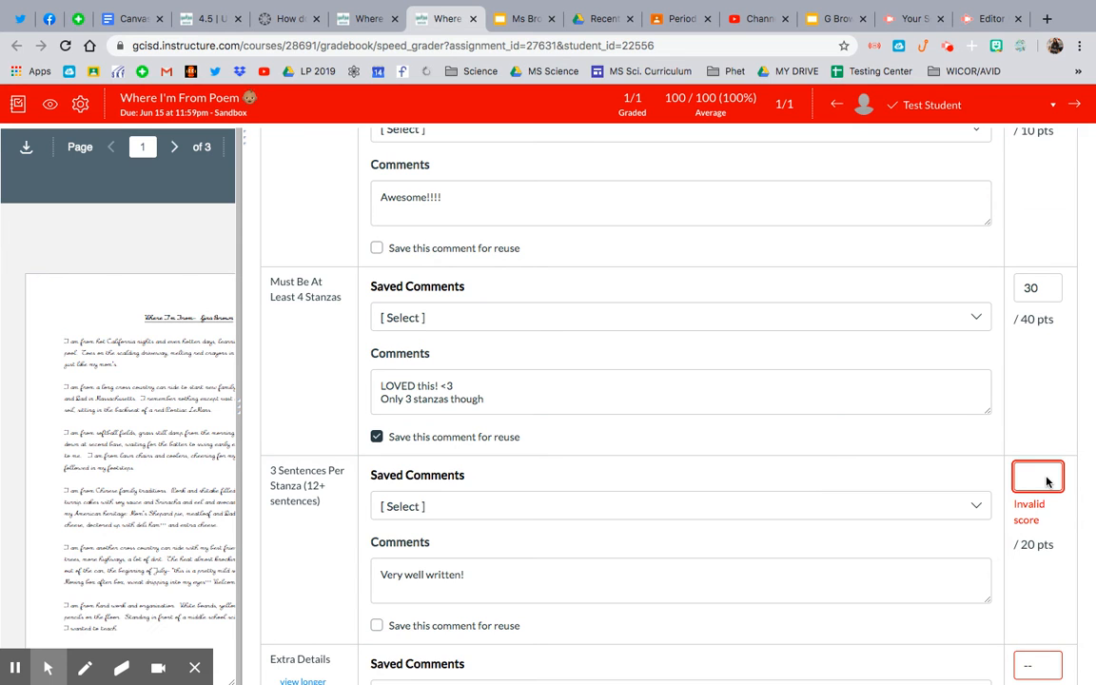
{"action": "type", "text": "14"}
{"action": "key", "text": "Tab"}
{"action": "scroll", "coordinate": [1040, 560], "scroll_direction": "down", "scroll_amount": 2}
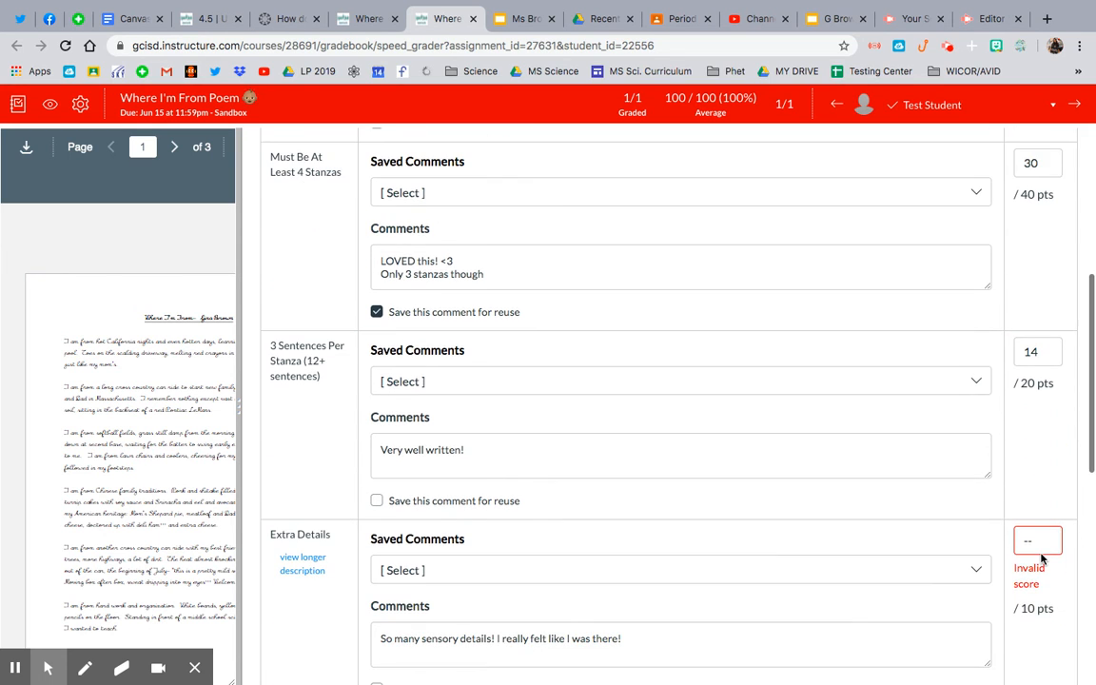
{"action": "left_click", "coordinate": [1037, 539]}
{"action": "key", "text": "BackSpace"}
{"action": "type", "text": "10"}
{"action": "left_click", "coordinate": [1045, 616]}
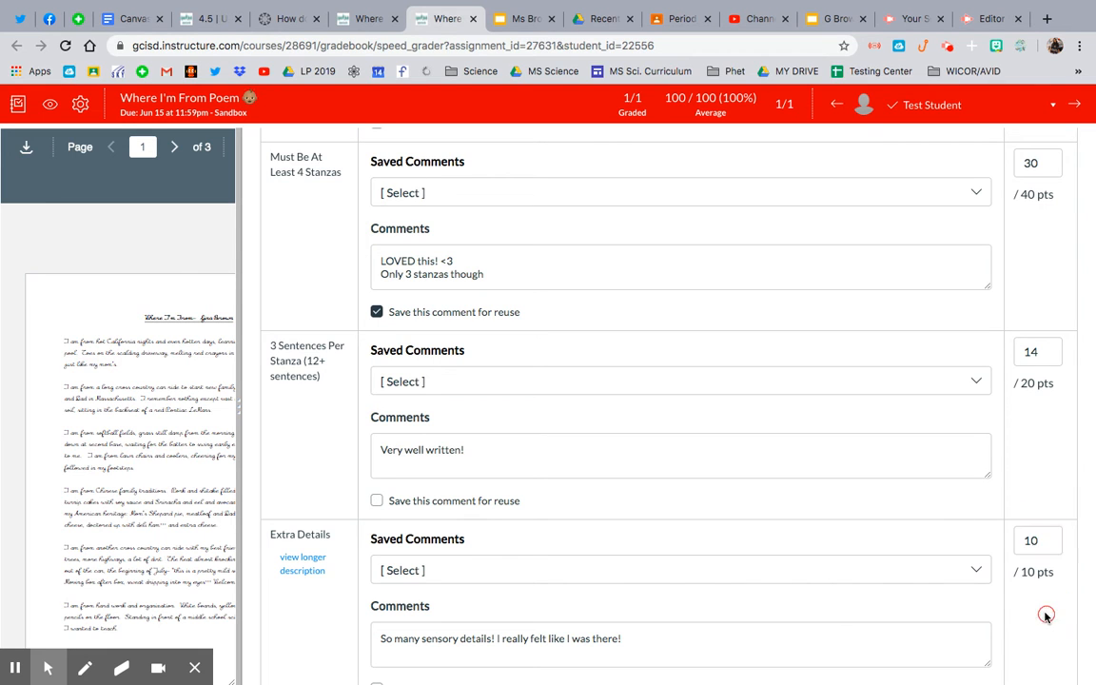
- Award 20 points for Background Info in the rubric
{"action": "scroll", "coordinate": [1045, 615], "scroll_direction": "down", "scroll_amount": 5}
{"action": "left_click", "coordinate": [1044, 466]}
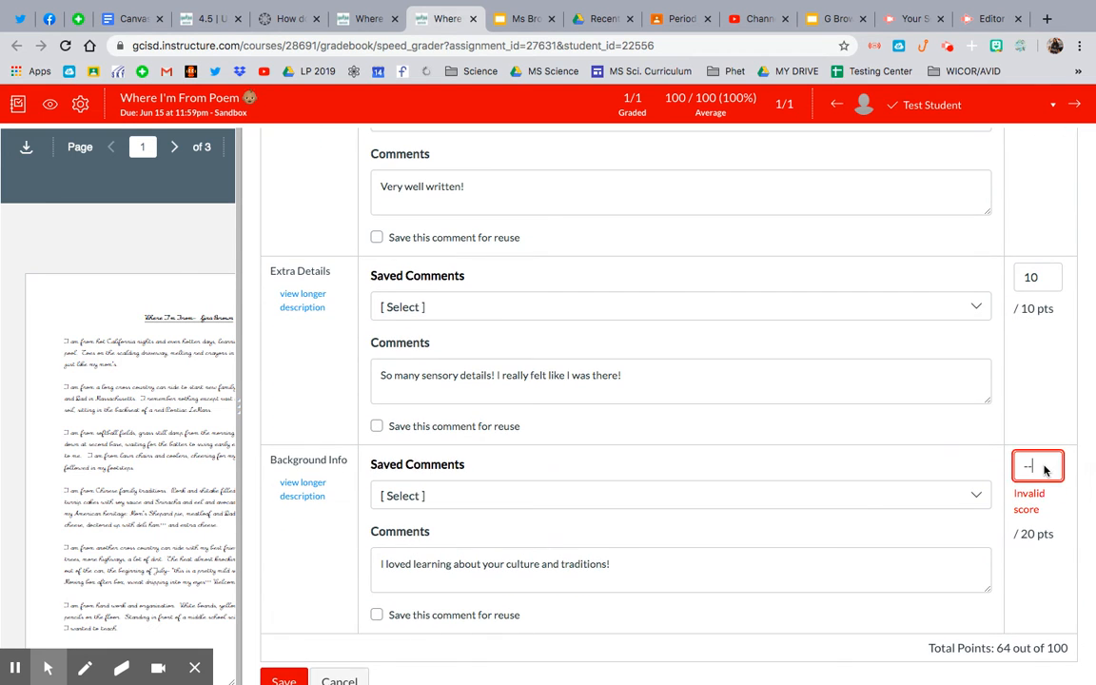
{"action": "type", "text": "20"}
{"action": "left_click", "coordinate": [1039, 557]}
{"action": "scroll", "coordinate": [1039, 557], "scroll_direction": "down", "scroll_amount": 4}
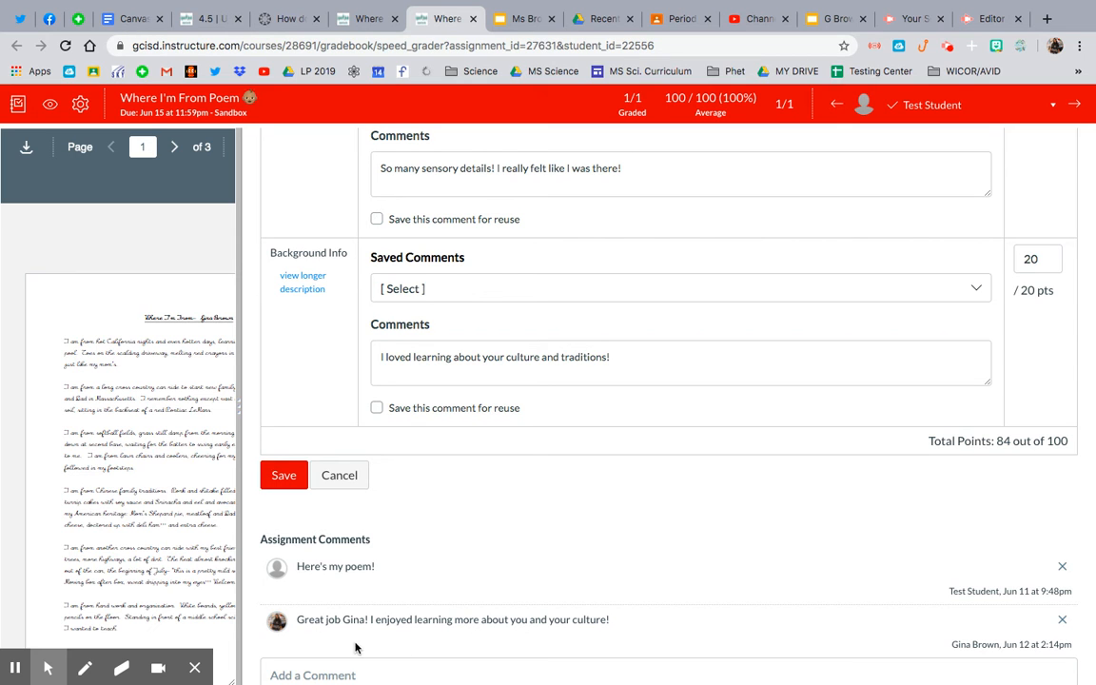
- Save the completed WIF Poem Rubric and submit the assessment in SpeedGrader
{"action": "left_click", "coordinate": [284, 475]}
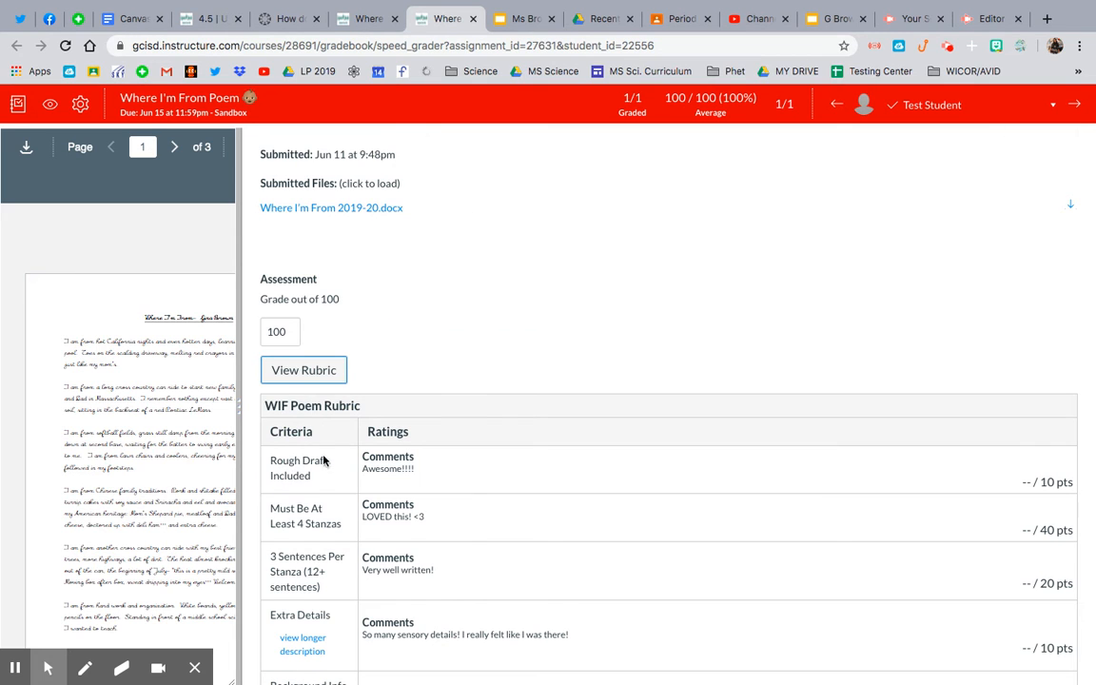
{"action": "scroll", "coordinate": [719, 394], "scroll_direction": "down", "scroll_amount": 5}
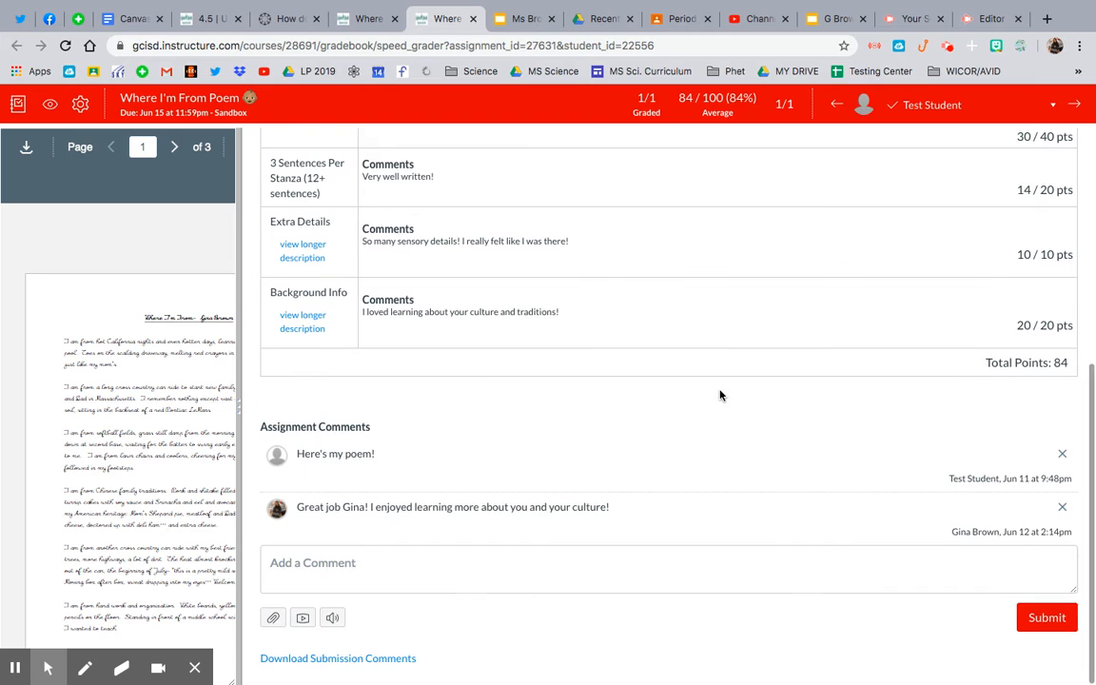
{"action": "left_click", "coordinate": [1061, 625]}
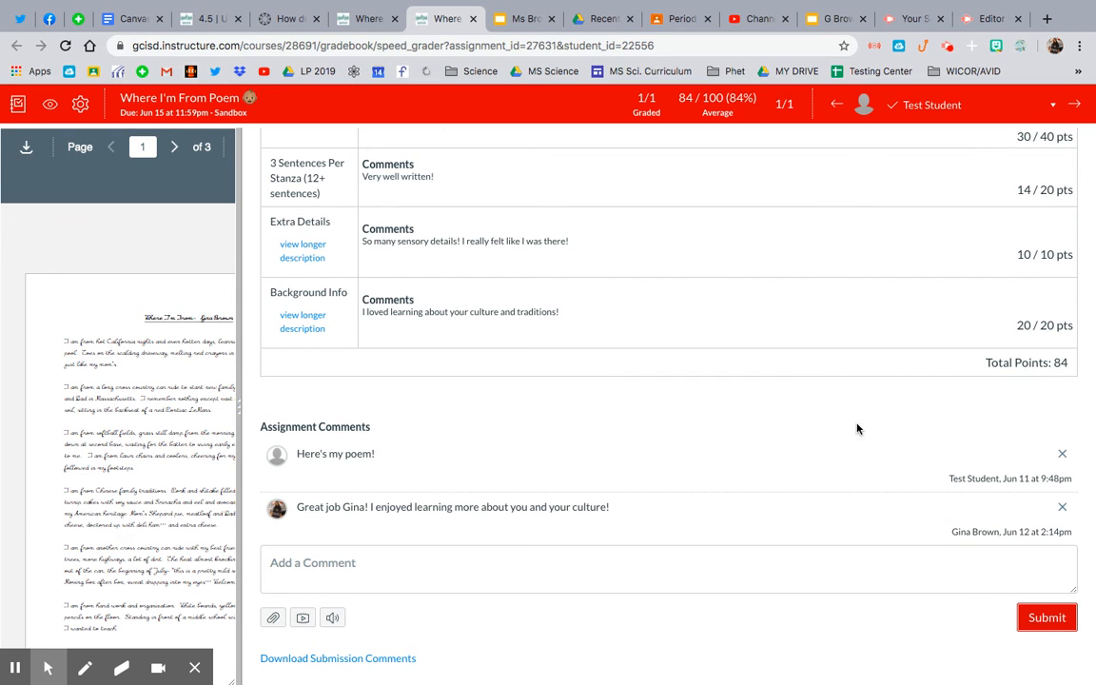
{"action": "scroll", "coordinate": [856, 429], "scroll_direction": "up", "scroll_amount": 5}
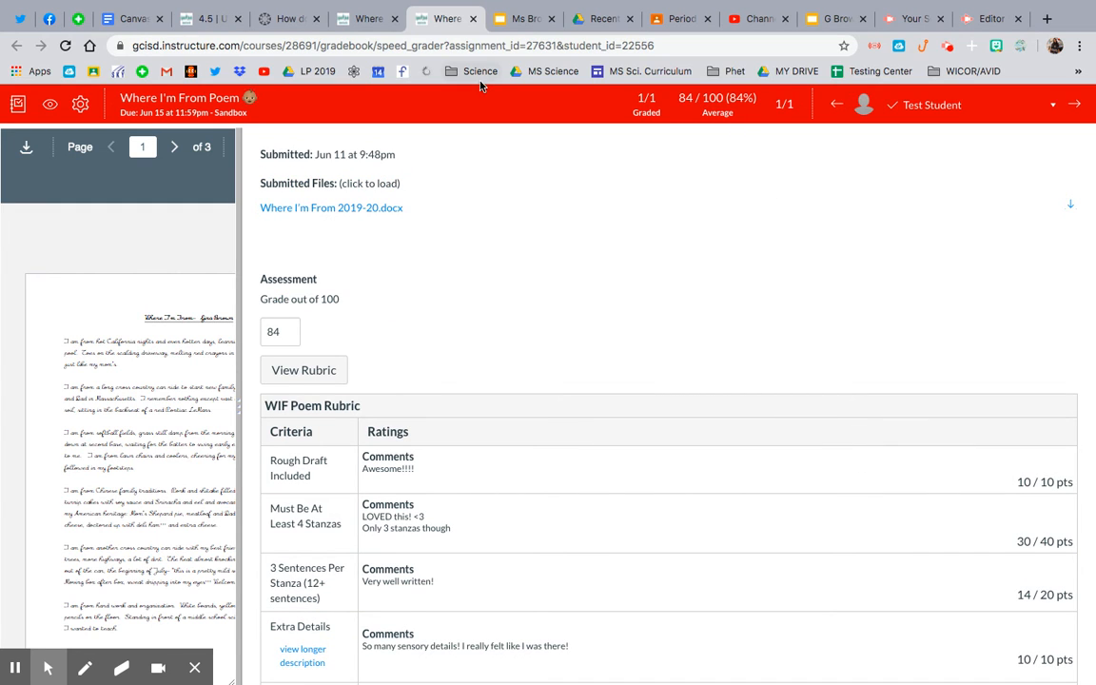
- Leave SpeedGrader for the Sandbox gradebook and look at the test student's grade for the poem
{"action": "left_click", "coordinate": [16, 106]}
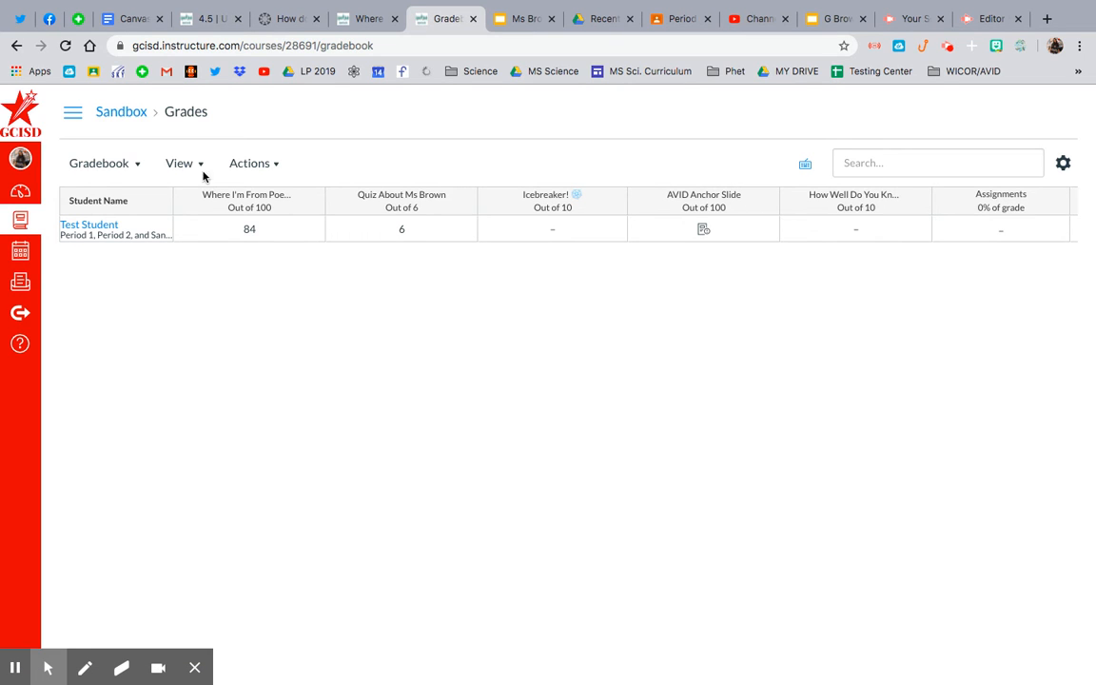
{"action": "left_click", "coordinate": [121, 112]}
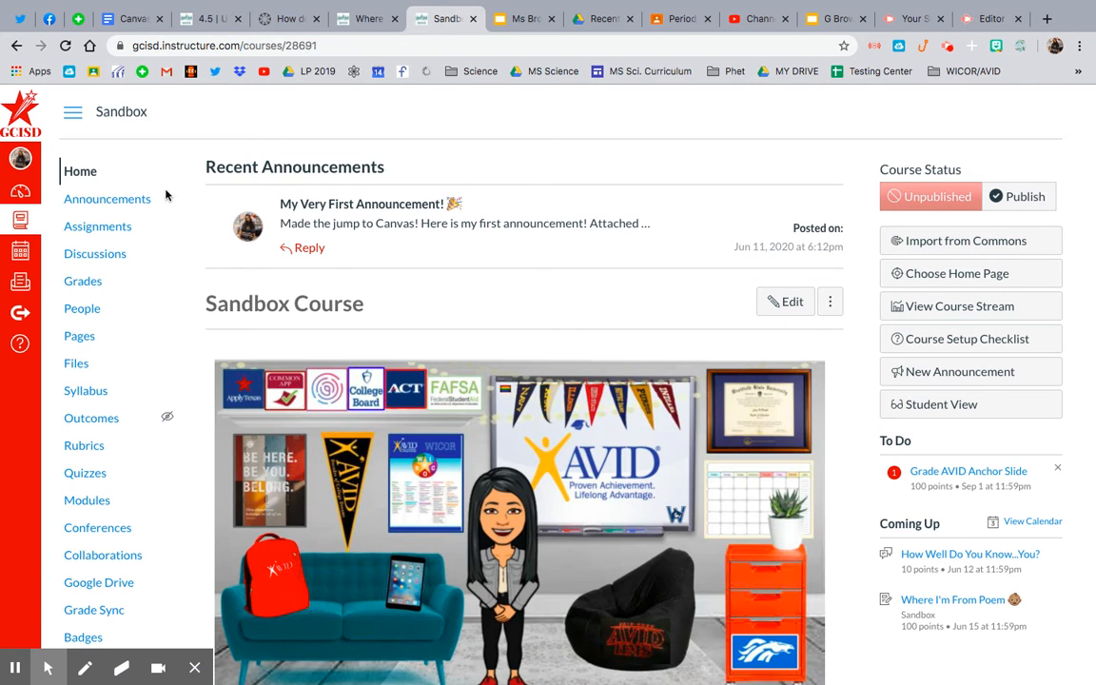
{"action": "left_click", "coordinate": [17, 45]}
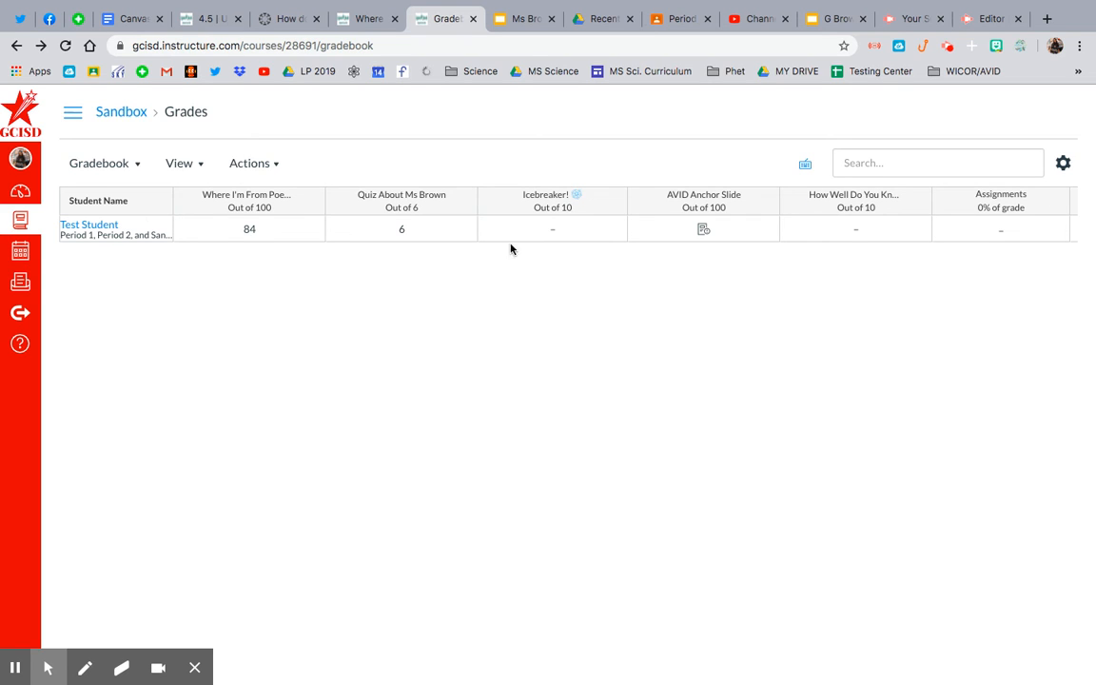
- Switch to Student View from the Sandbox course home page and open the test student's grades
{"action": "left_click", "coordinate": [129, 113]}
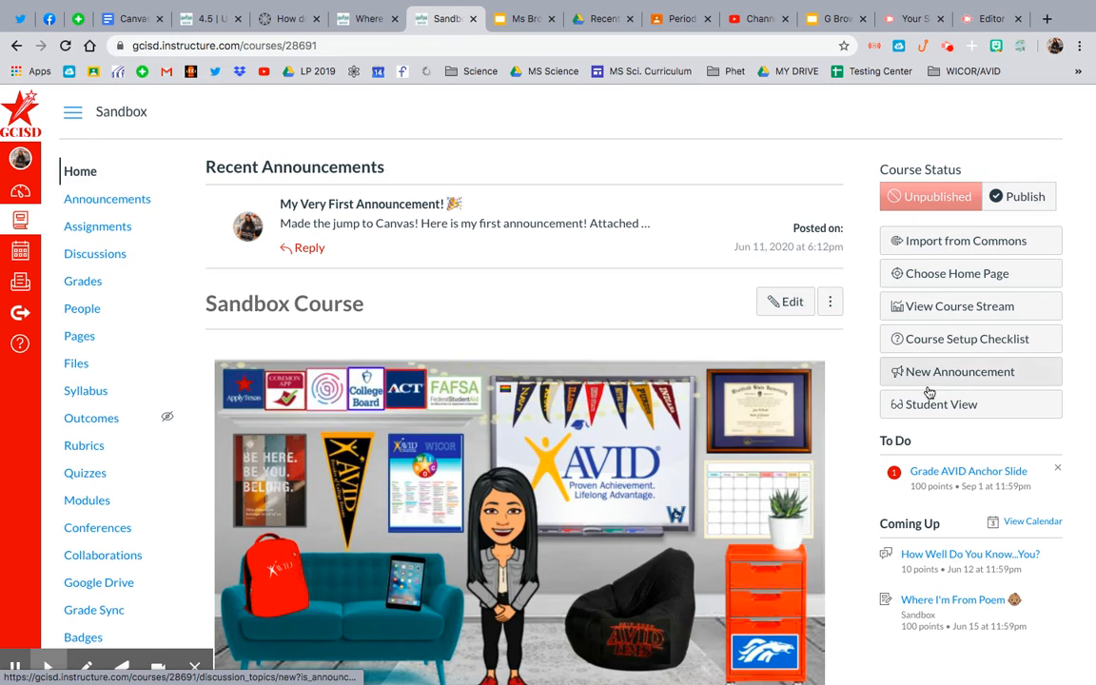
{"action": "left_click", "coordinate": [932, 406]}
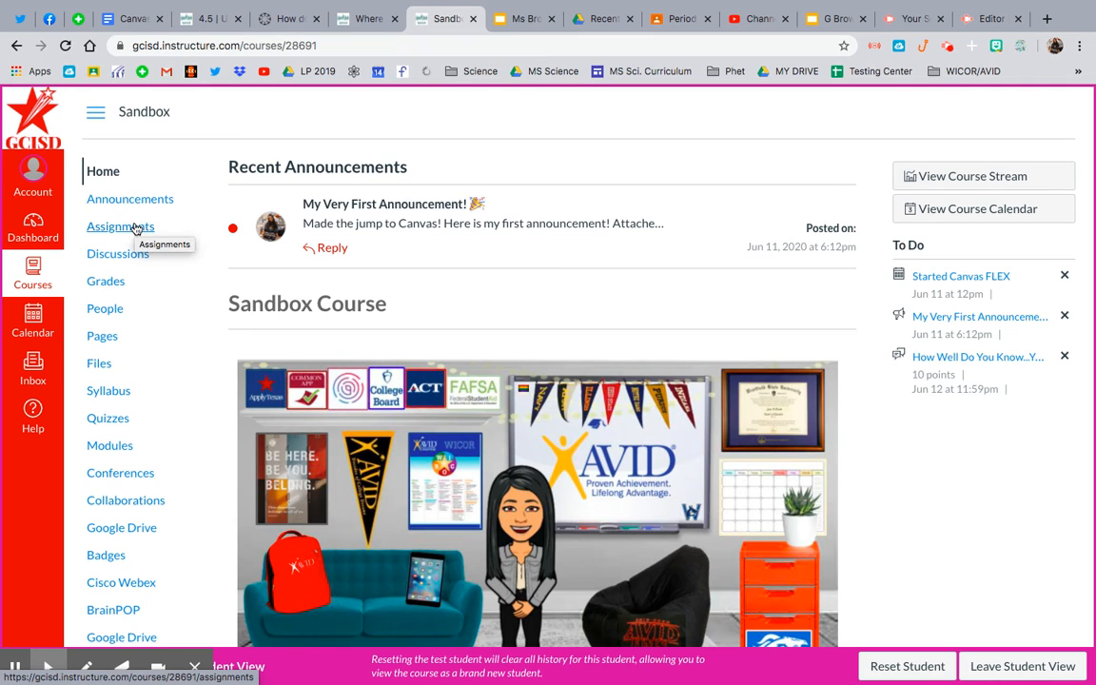
{"action": "left_click", "coordinate": [103, 285]}
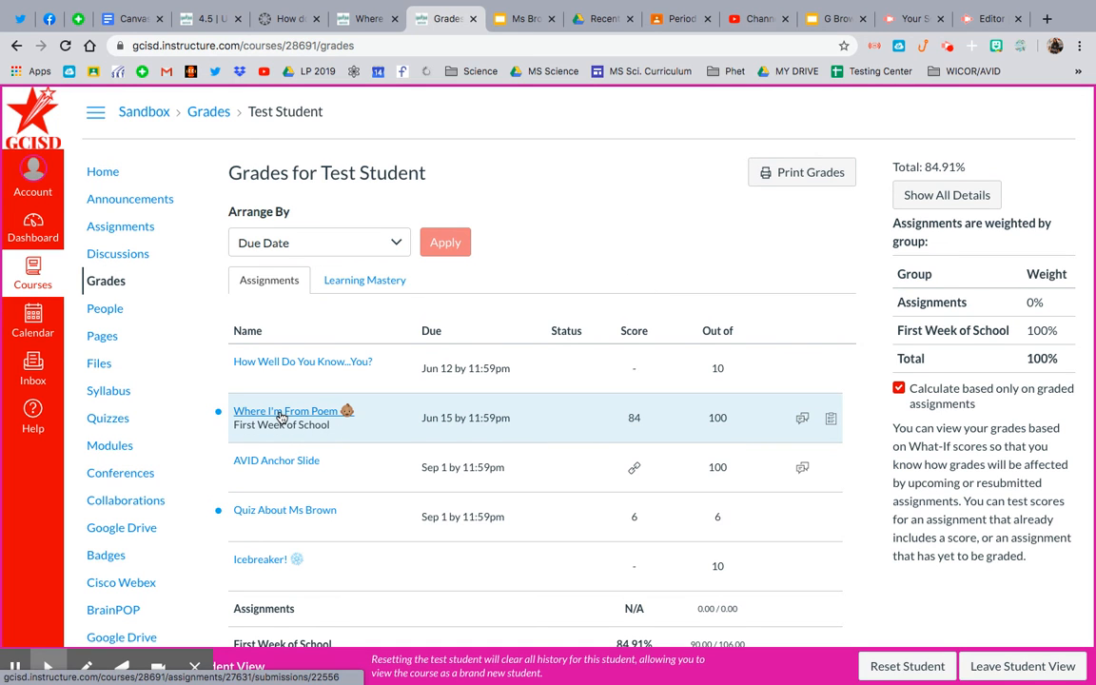
{"action": "scroll", "coordinate": [281, 418], "scroll_direction": "down", "scroll_amount": 2}
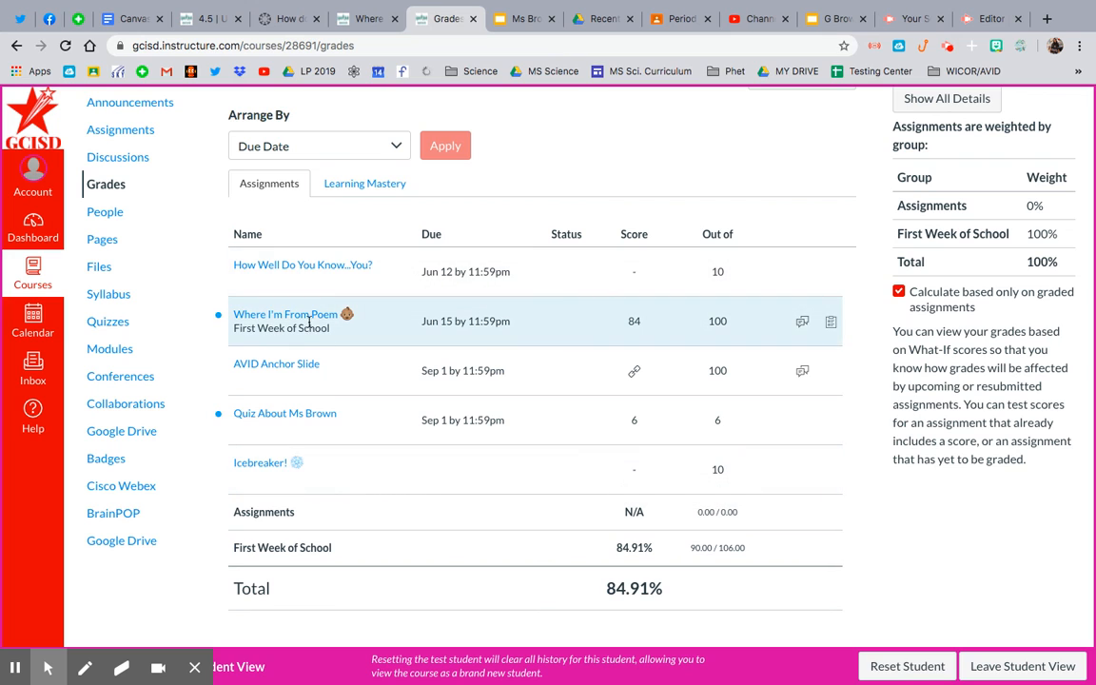
- Open the submission details of Where I'm From Poem and download the submitted file Where I'm From 2019-20.docx
{"action": "left_click", "coordinate": [310, 316]}
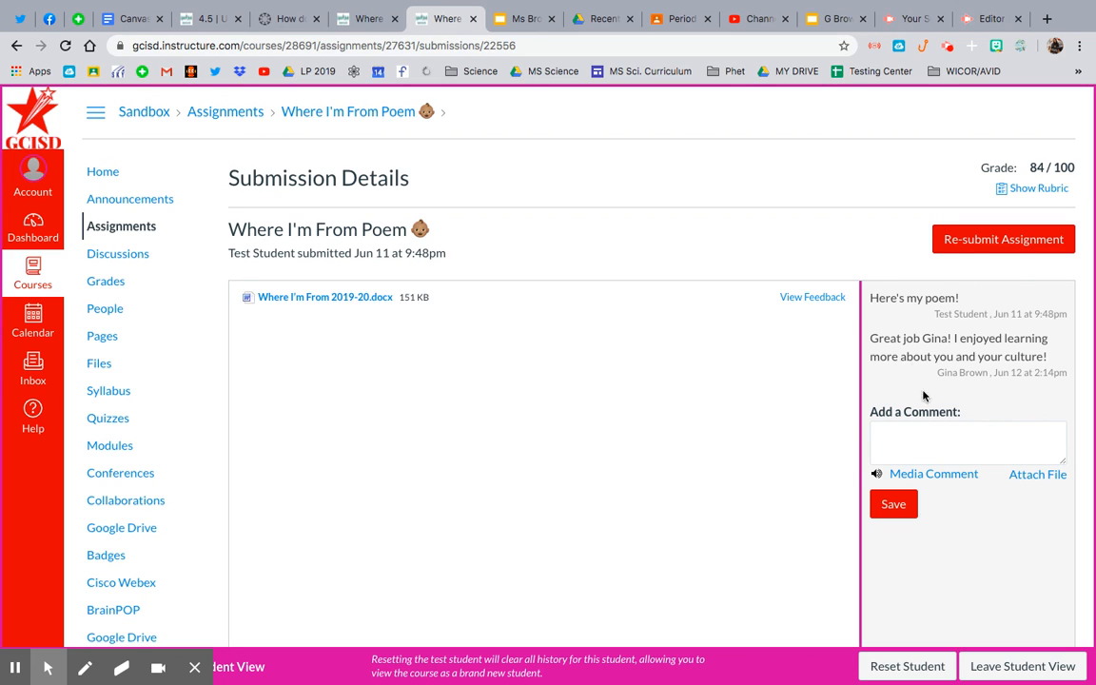
{"action": "scroll", "coordinate": [537, 435], "scroll_direction": "down", "scroll_amount": 2}
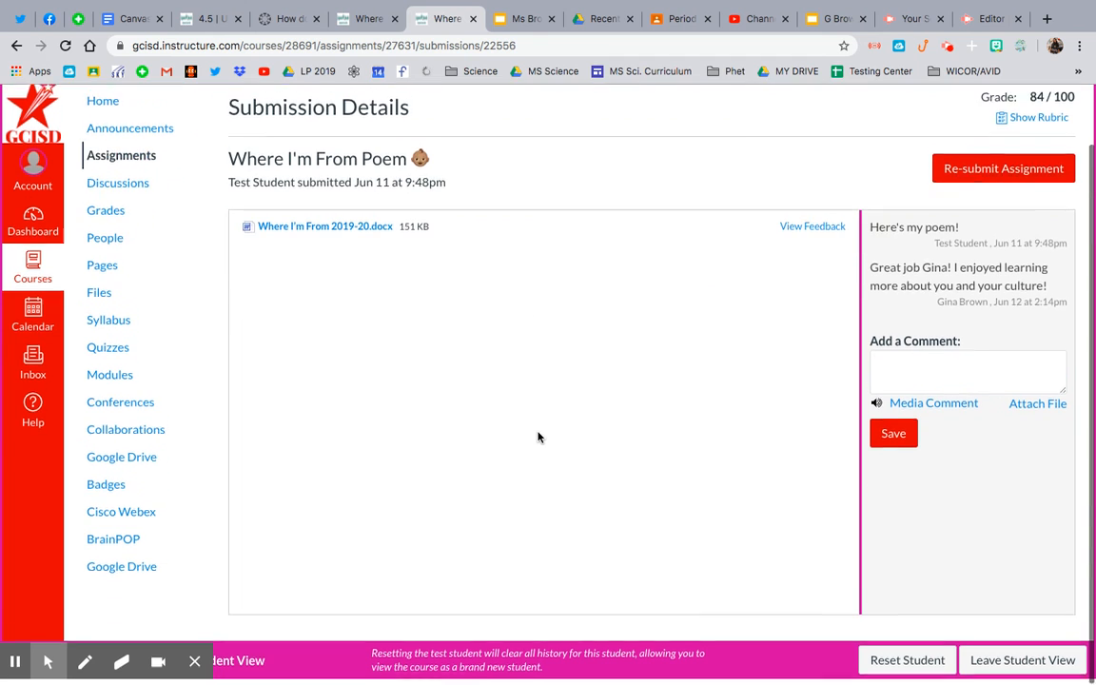
{"action": "left_click", "coordinate": [360, 234]}
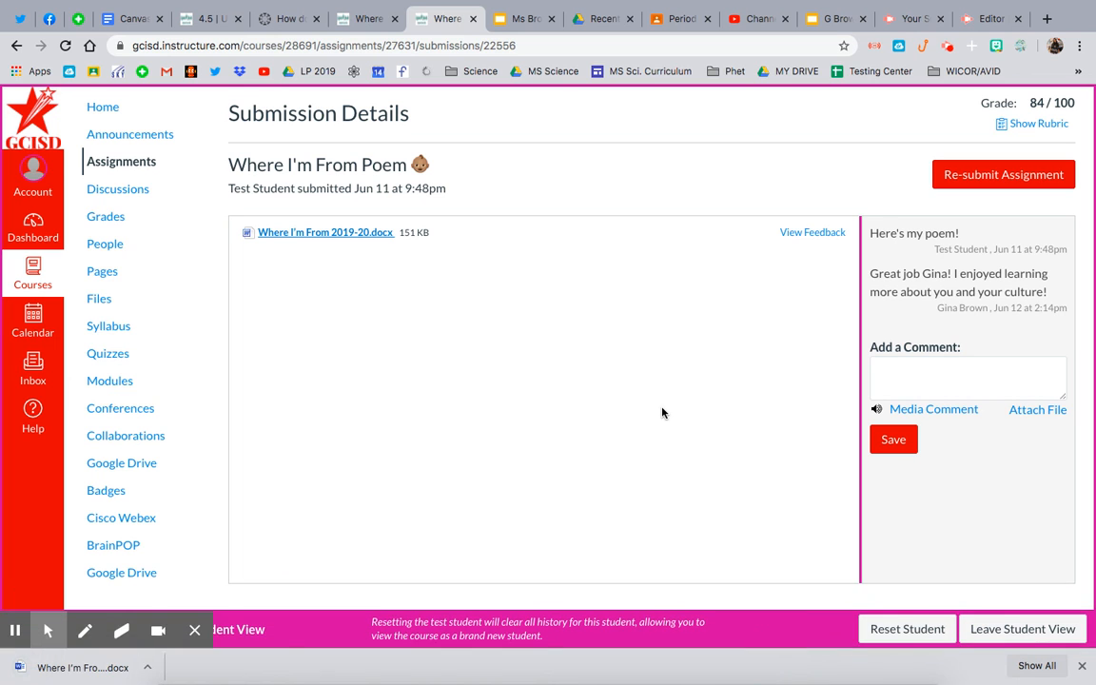
{"action": "left_click", "coordinate": [1083, 666]}
{"action": "scroll", "coordinate": [765, 447], "scroll_direction": "up", "scroll_amount": 2}
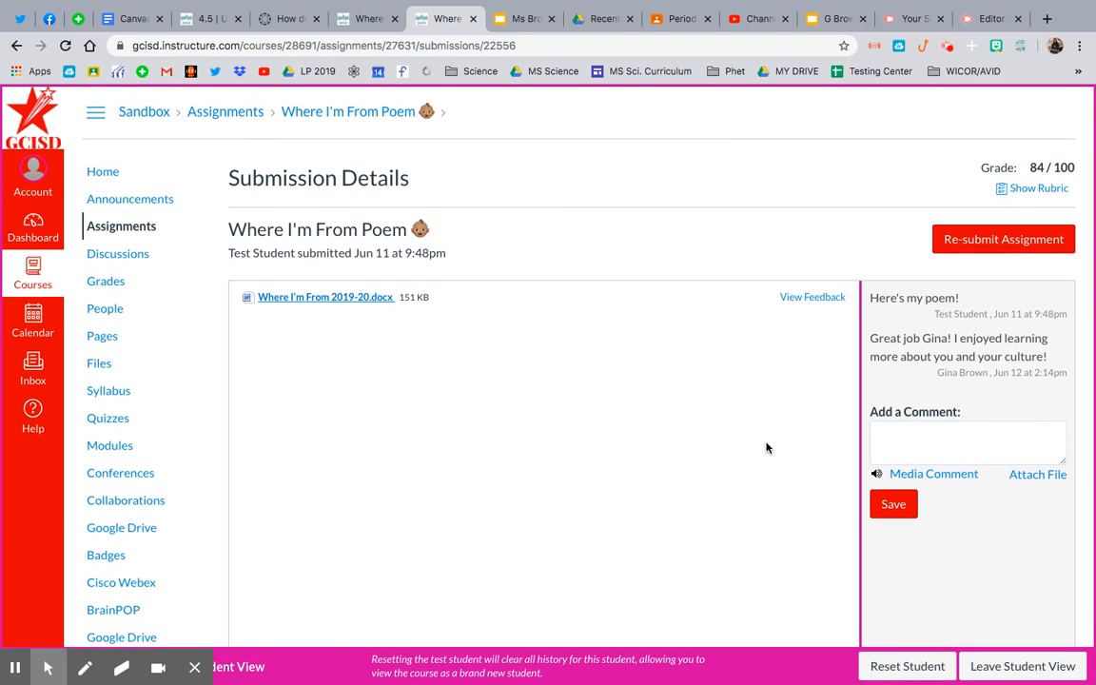
- Show the graded WIF Poem Rubric on the submission and examine its comments and points for each criterion
{"action": "left_click", "coordinate": [1038, 188]}
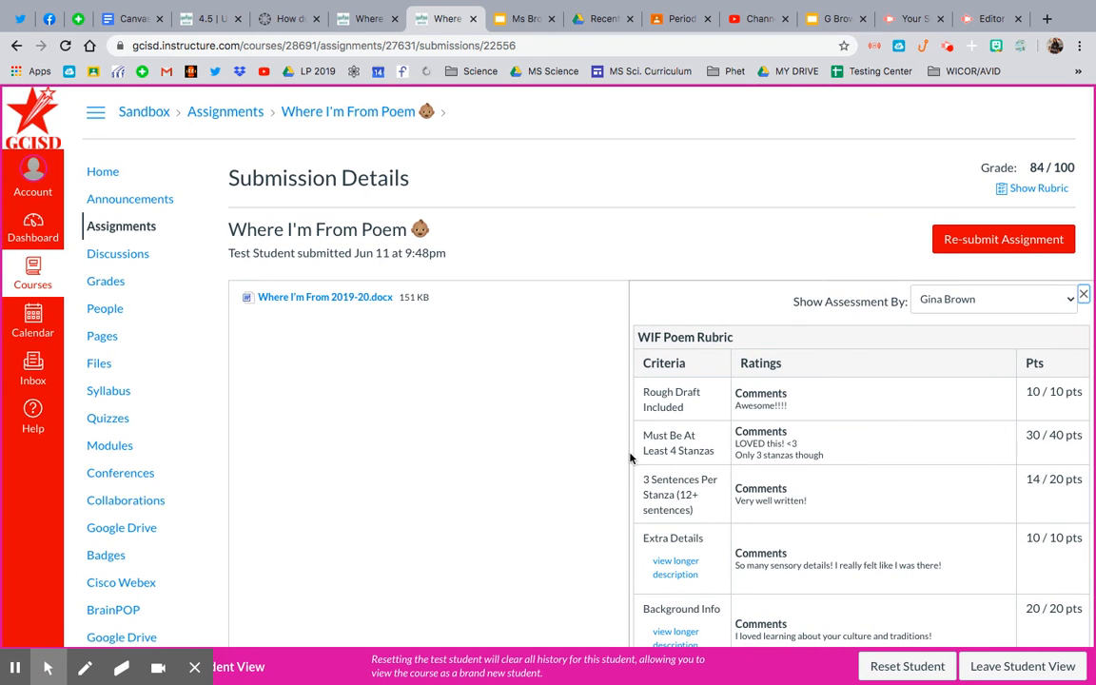
{"action": "scroll", "coordinate": [624, 457], "scroll_direction": "up", "scroll_amount": 5}
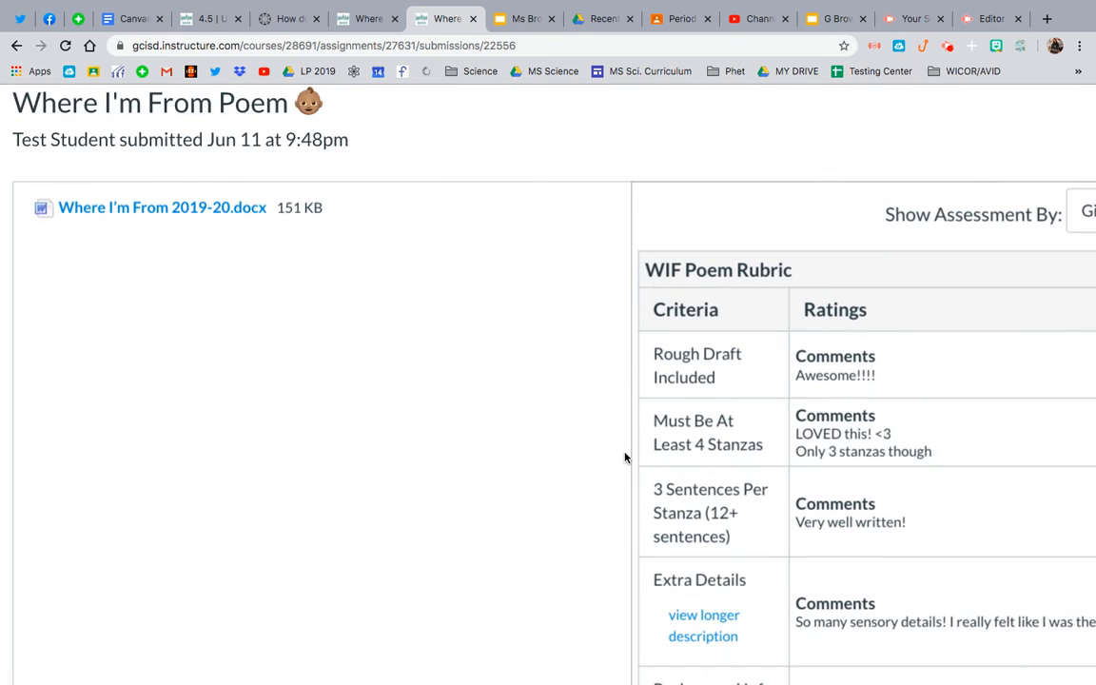
{"action": "scroll", "coordinate": [628, 452], "scroll_direction": "left", "scroll_amount": 1}
{"action": "scroll", "coordinate": [814, 501], "scroll_direction": "down", "scroll_amount": 2}
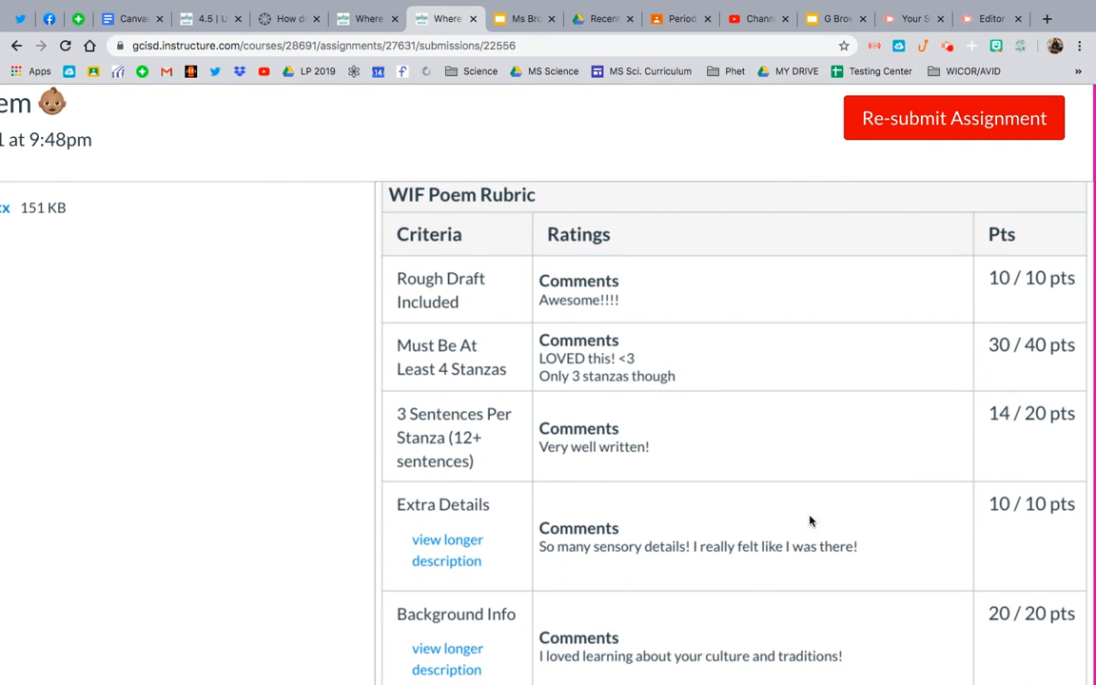
{"action": "scroll", "coordinate": [838, 486], "scroll_direction": "down", "scroll_amount": 5}
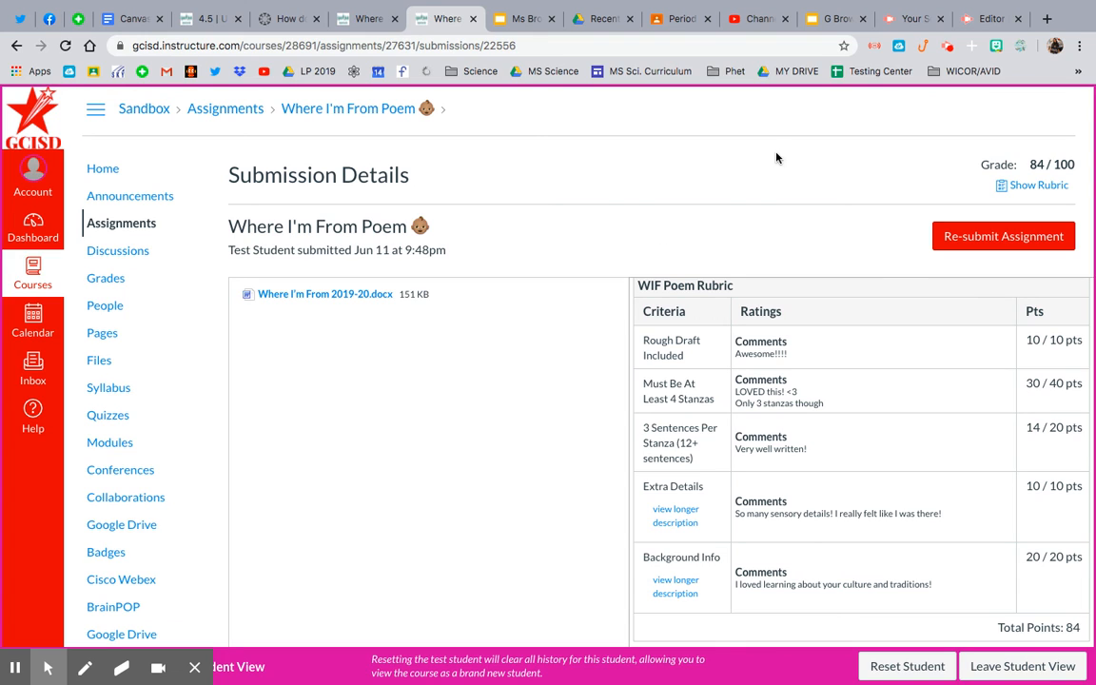
{"action": "left_click", "coordinate": [947, 46]}
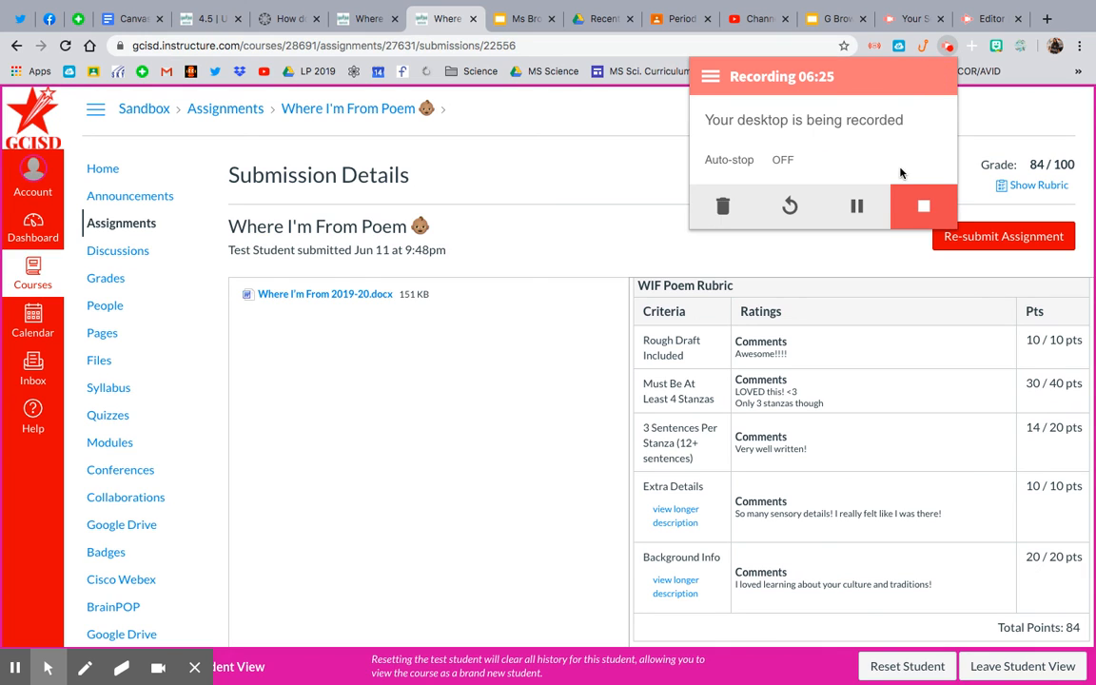